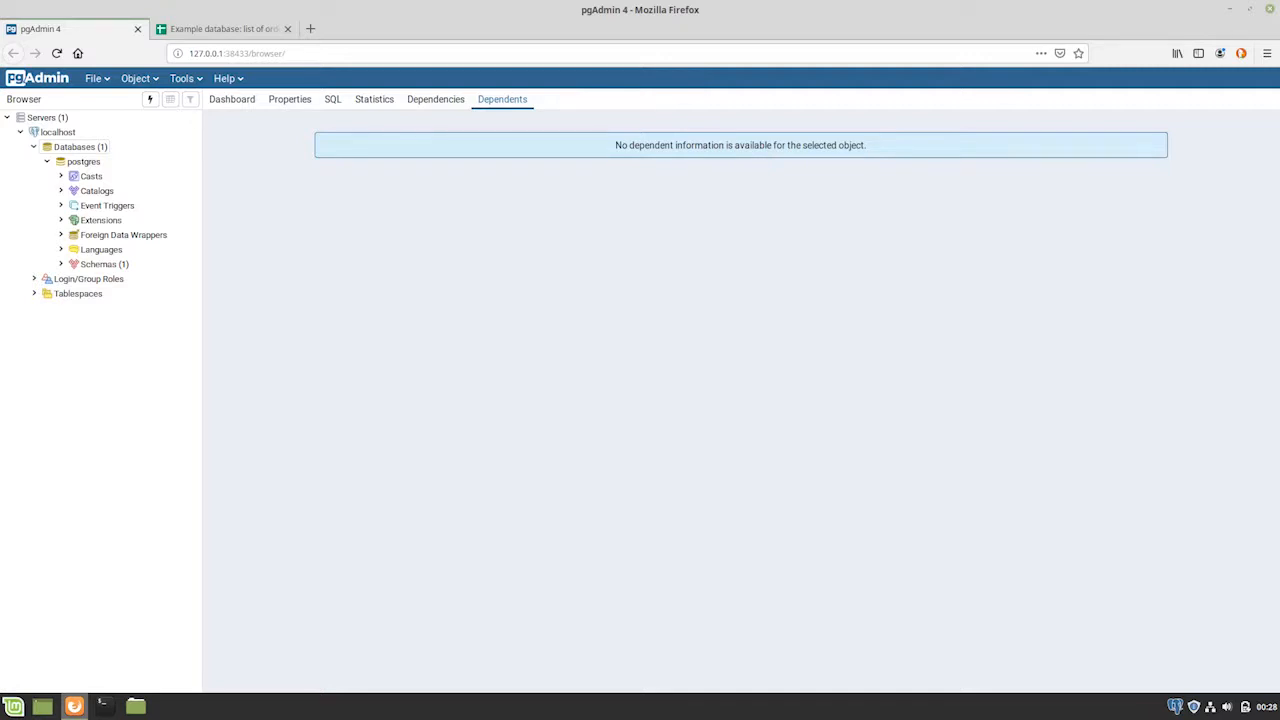
Step: Switch to the Google Sheets example database and review the list of orders on the Orders sheet
click(222, 36)
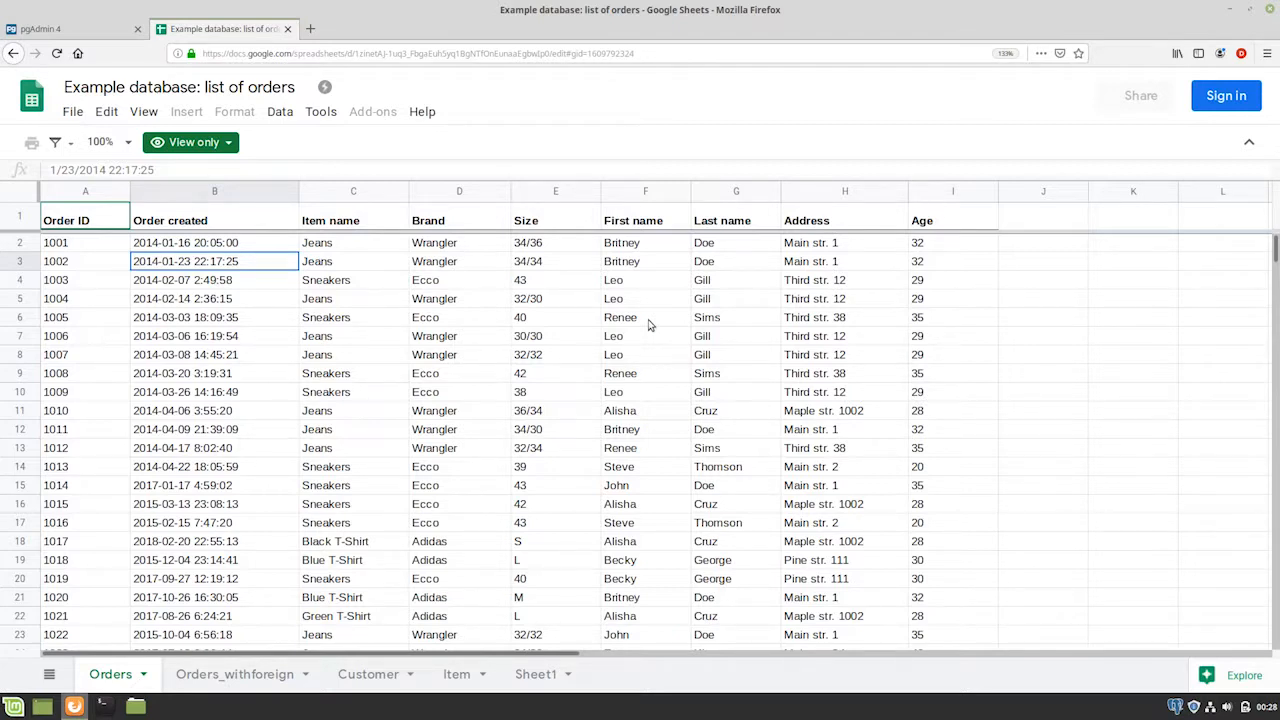
scroll(650, 323, down, 1)
scroll(337, 317, up, 1)
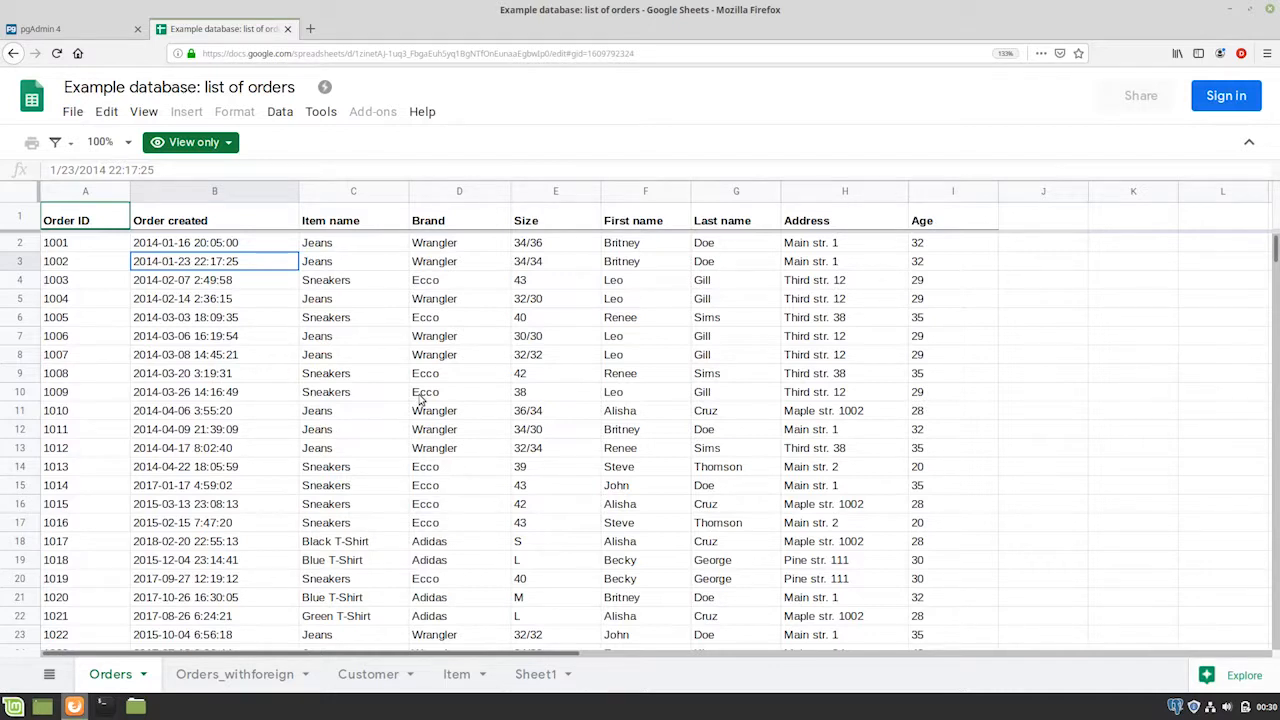
Step: Return to pgAdmin and open a Query Tool for the postgres database
click(42, 30)
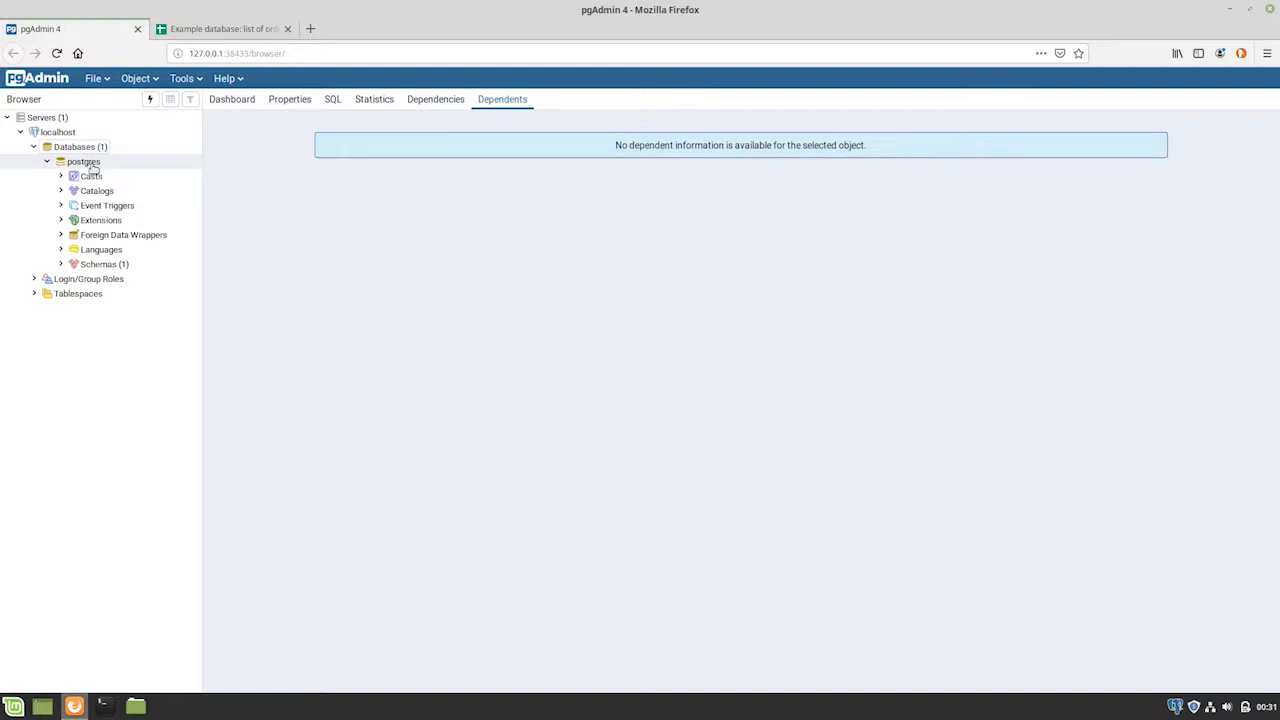
right_click(91, 165)
mouse_move(140, 182)
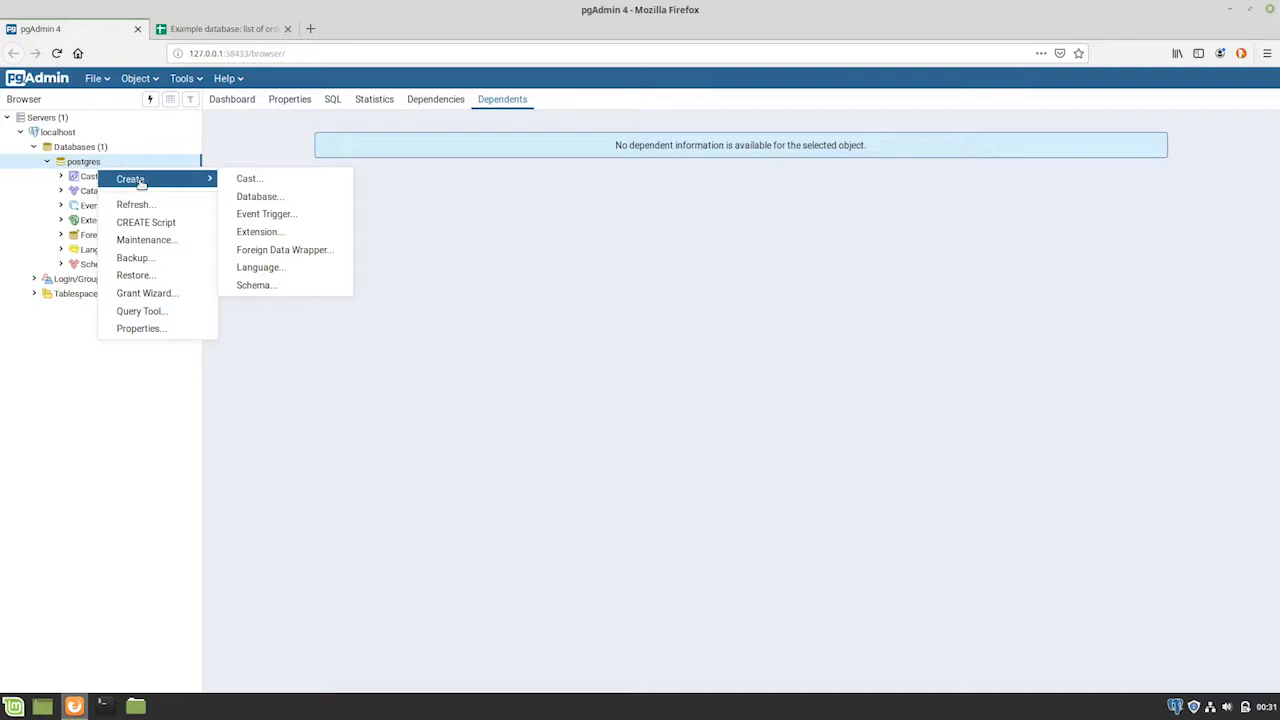
click(146, 312)
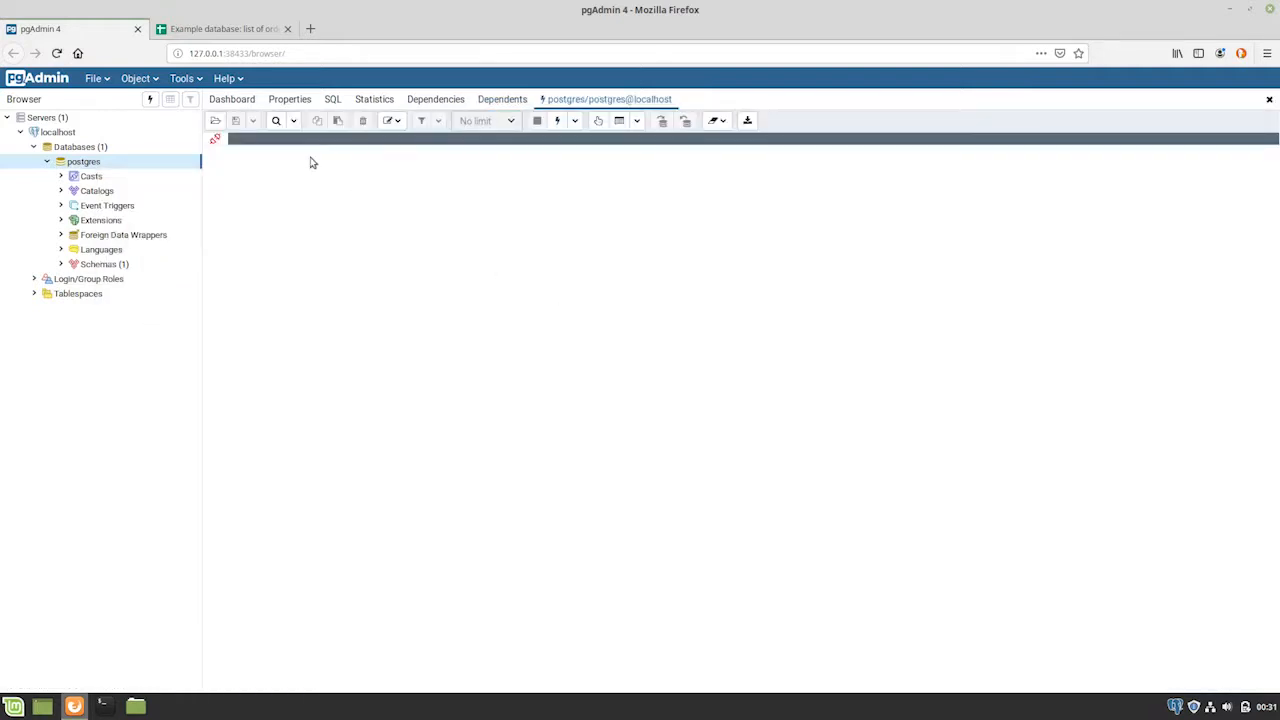
Step: Write and run the query CREATE DATABASE penguin_db;
text(CREATE)
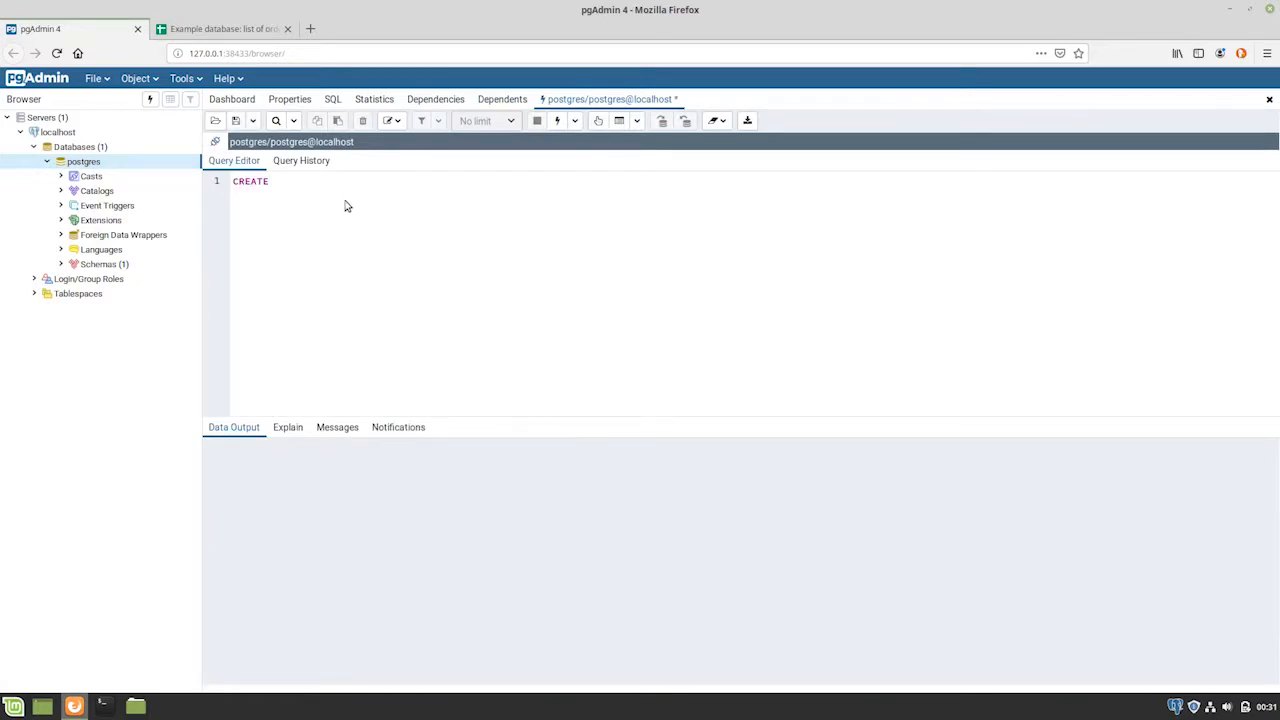
text( DATABASE)
text(penguin_db;)
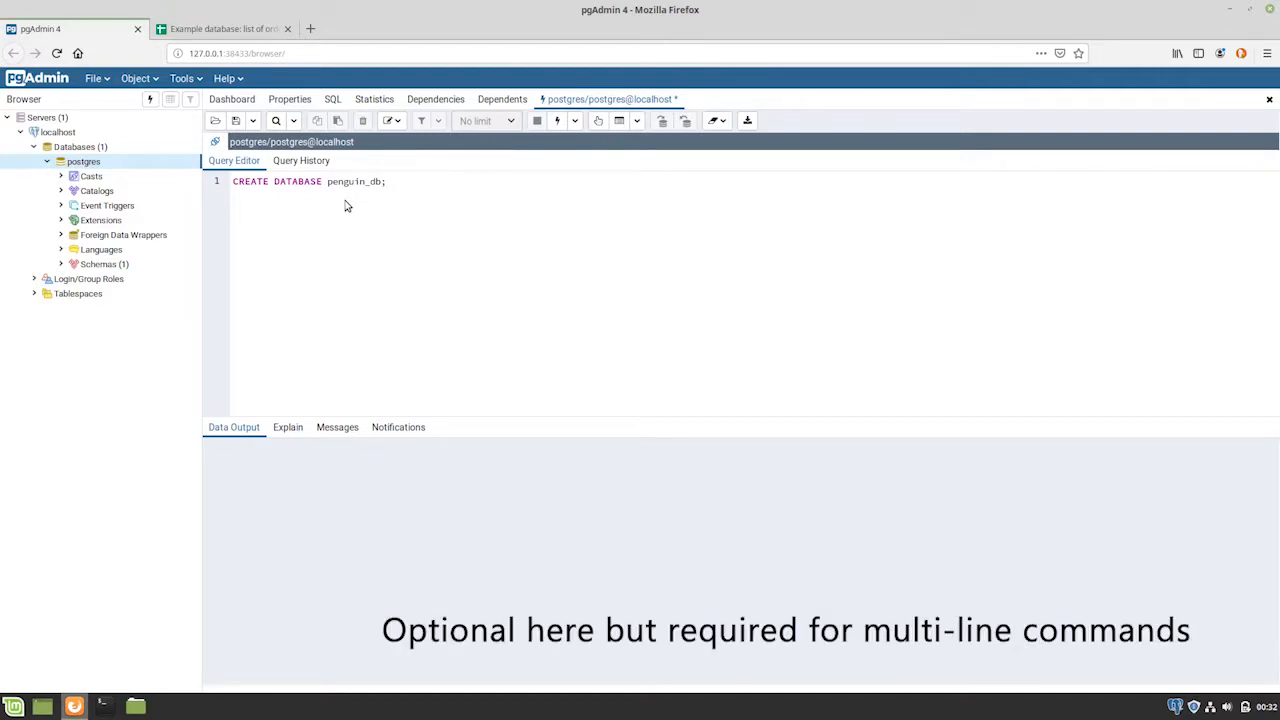
key(F5)
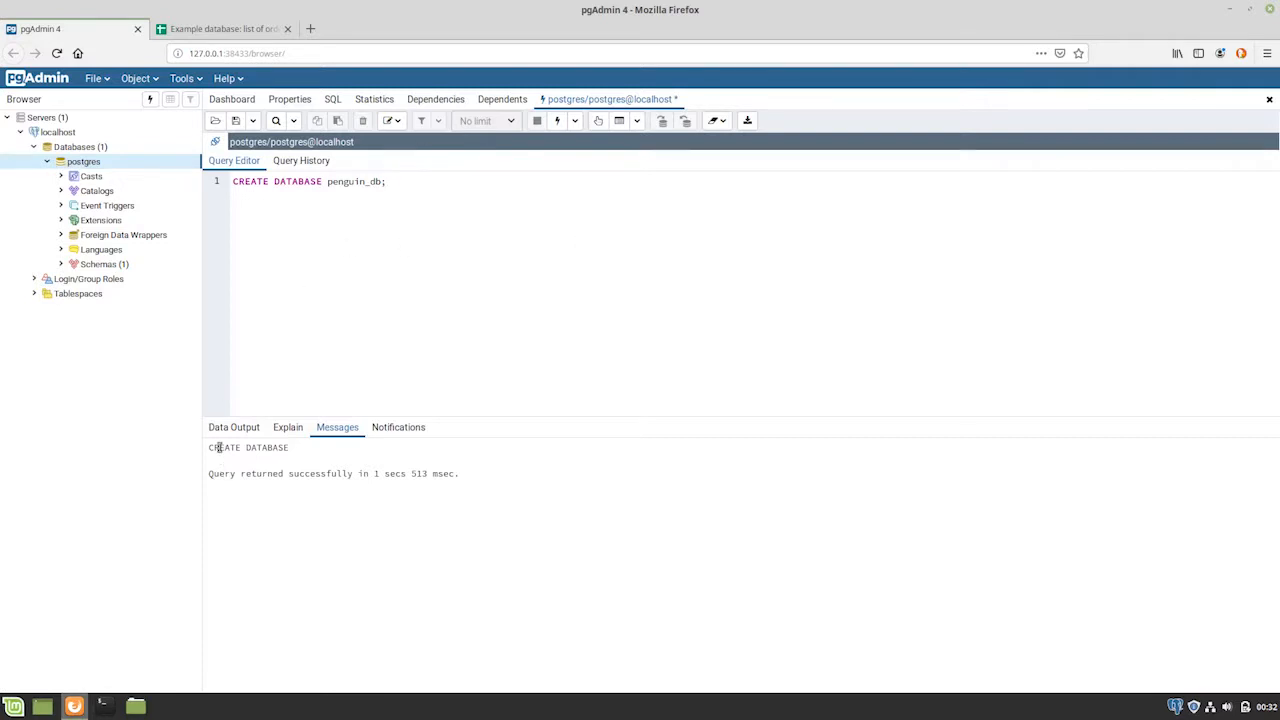
Step: Refresh the Databases node of the localhost server
click(88, 165)
click(99, 149)
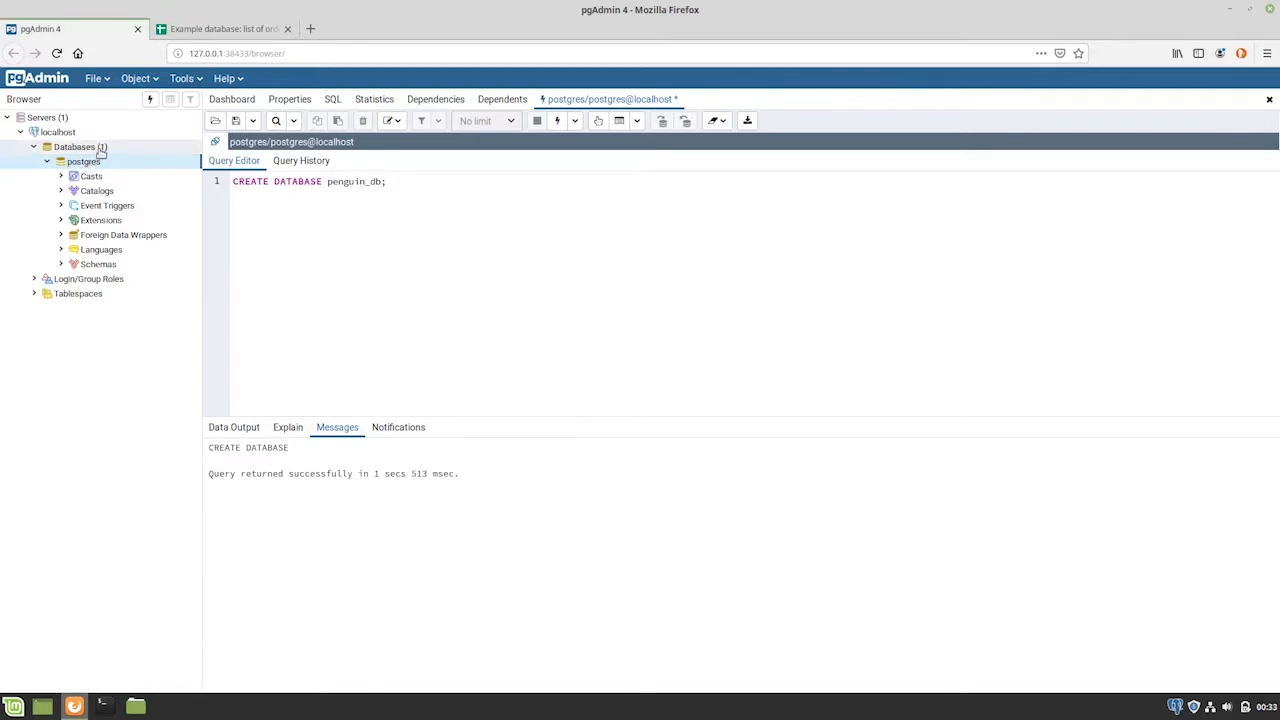
right_click(100, 152)
click(150, 198)
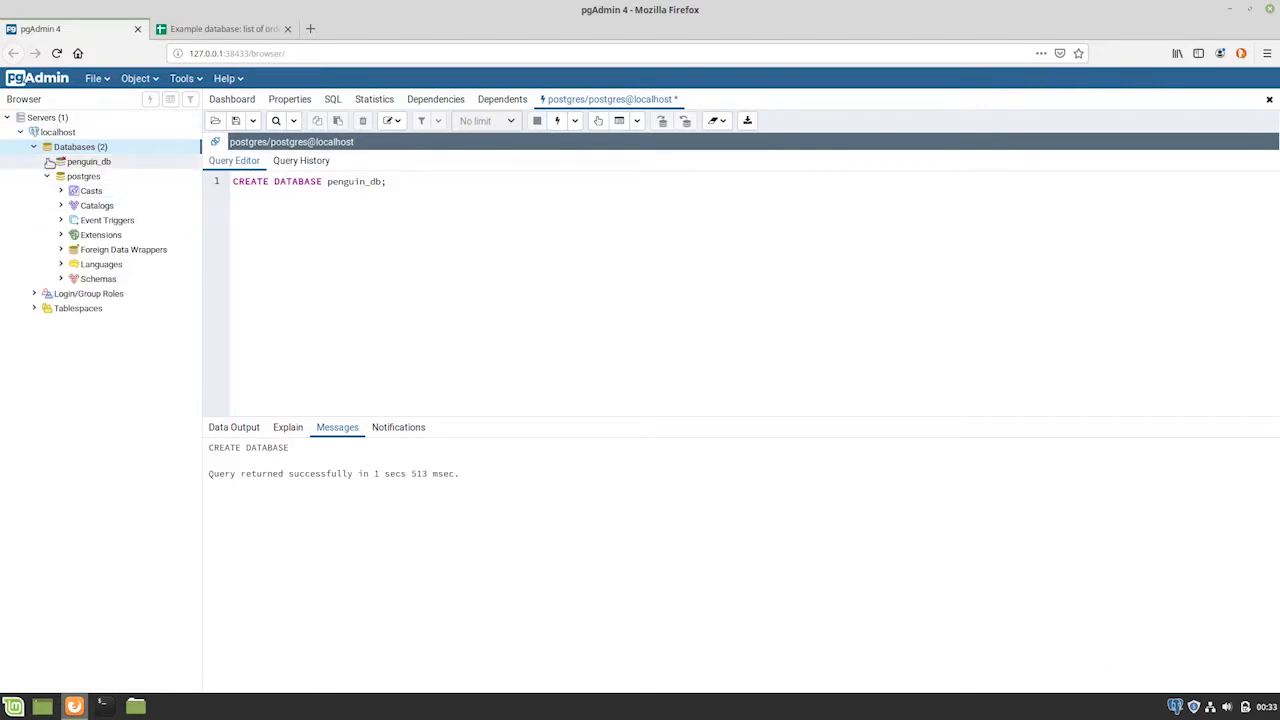
Step: Expand penguin_db in the object tree down to the Tables of its public schema
click(50, 163)
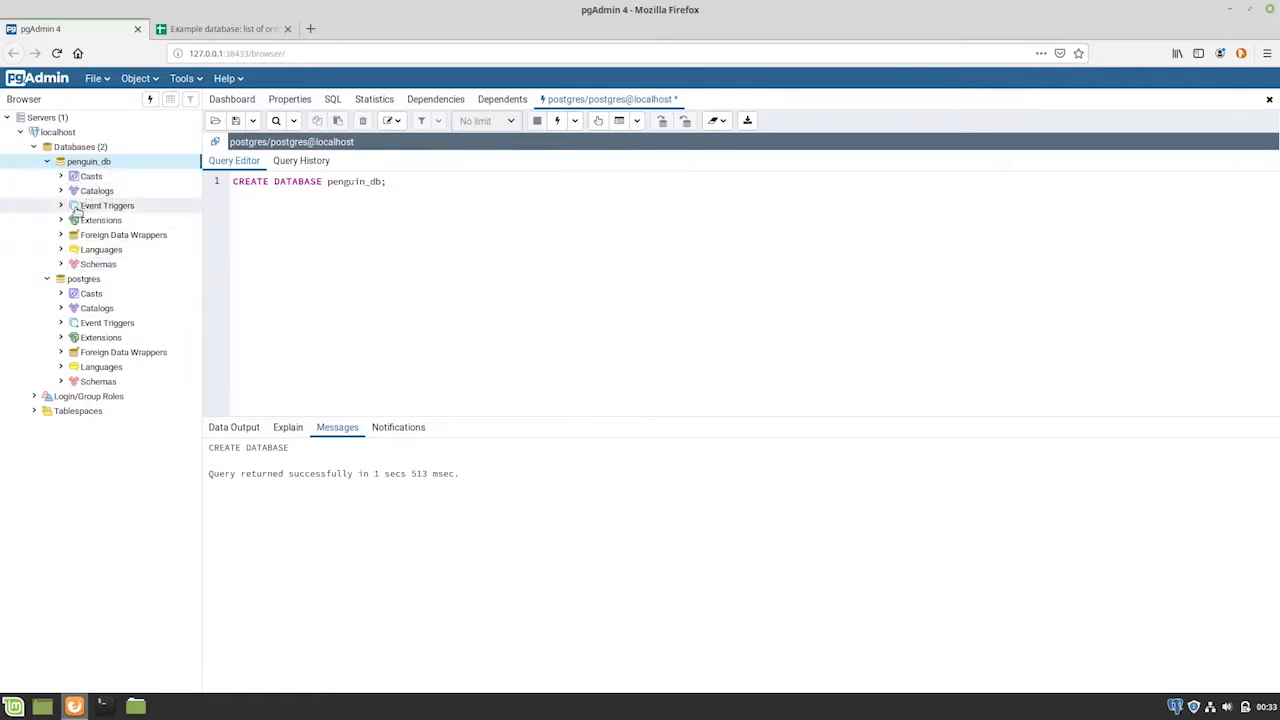
click(61, 266)
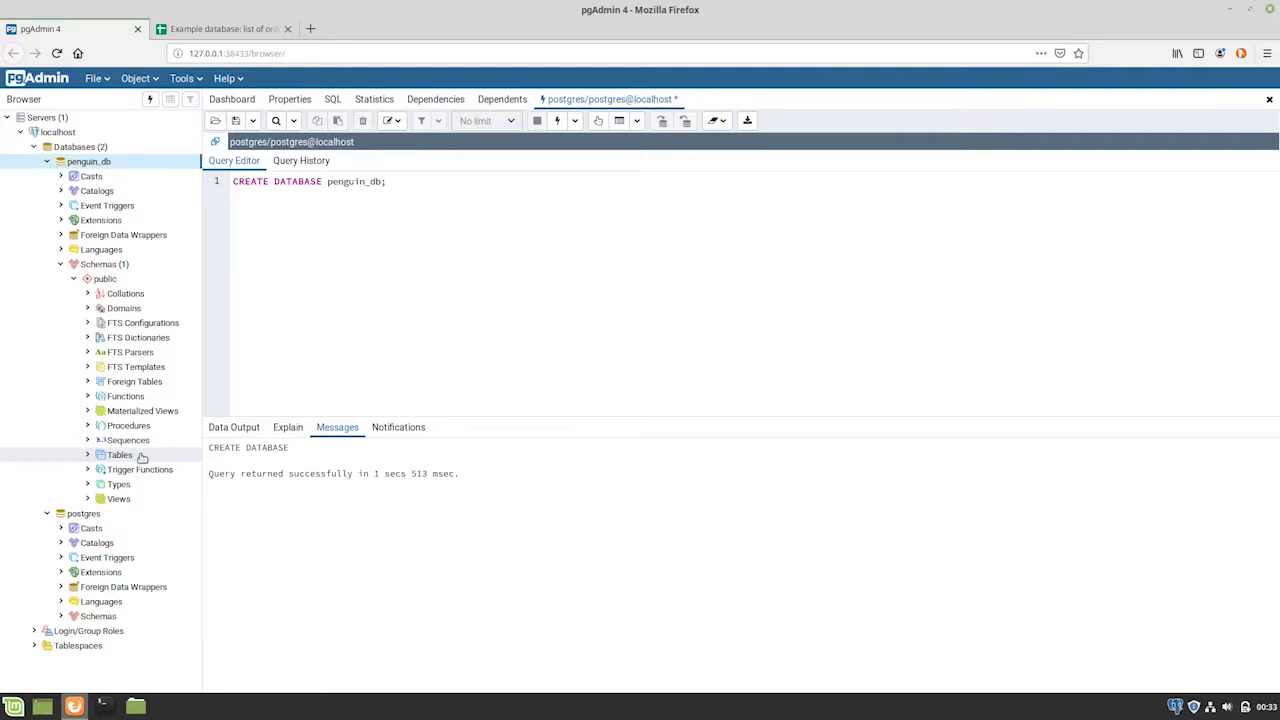
click(87, 455)
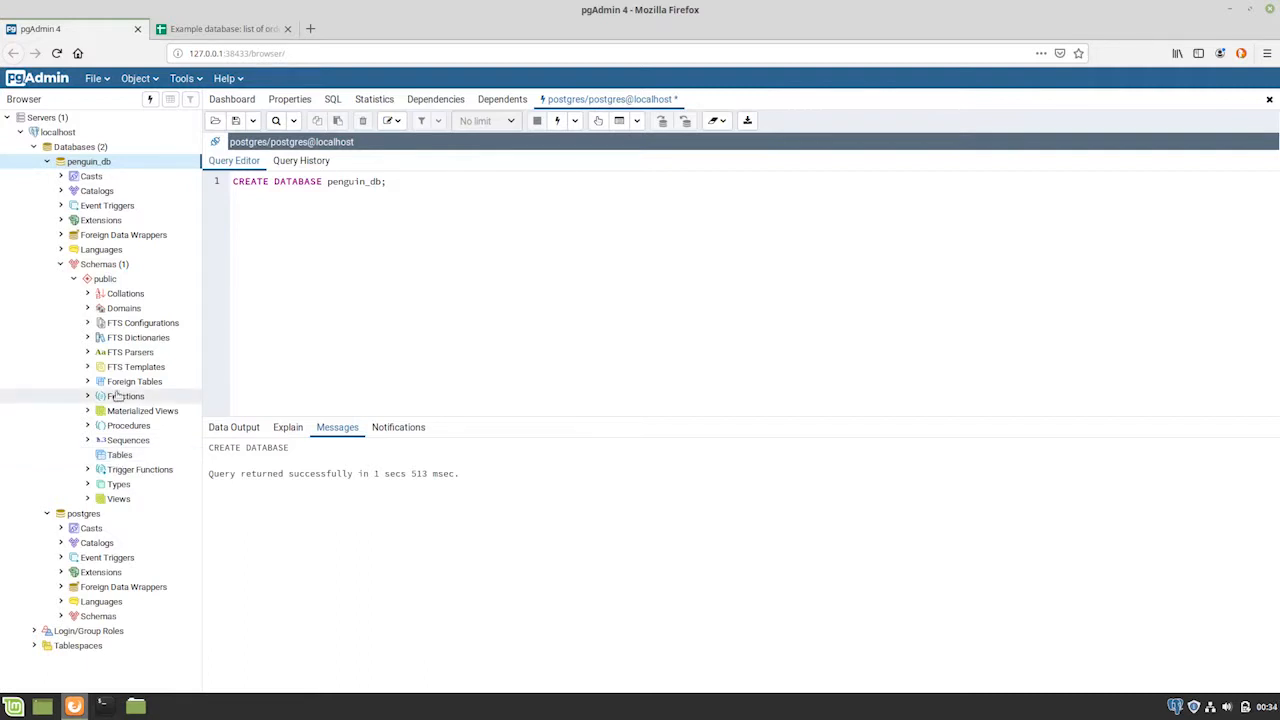
Step: Check the order list in Google Sheets, return to pgAdmin and open a Query Tool for penguin_db's public schema
click(215, 29)
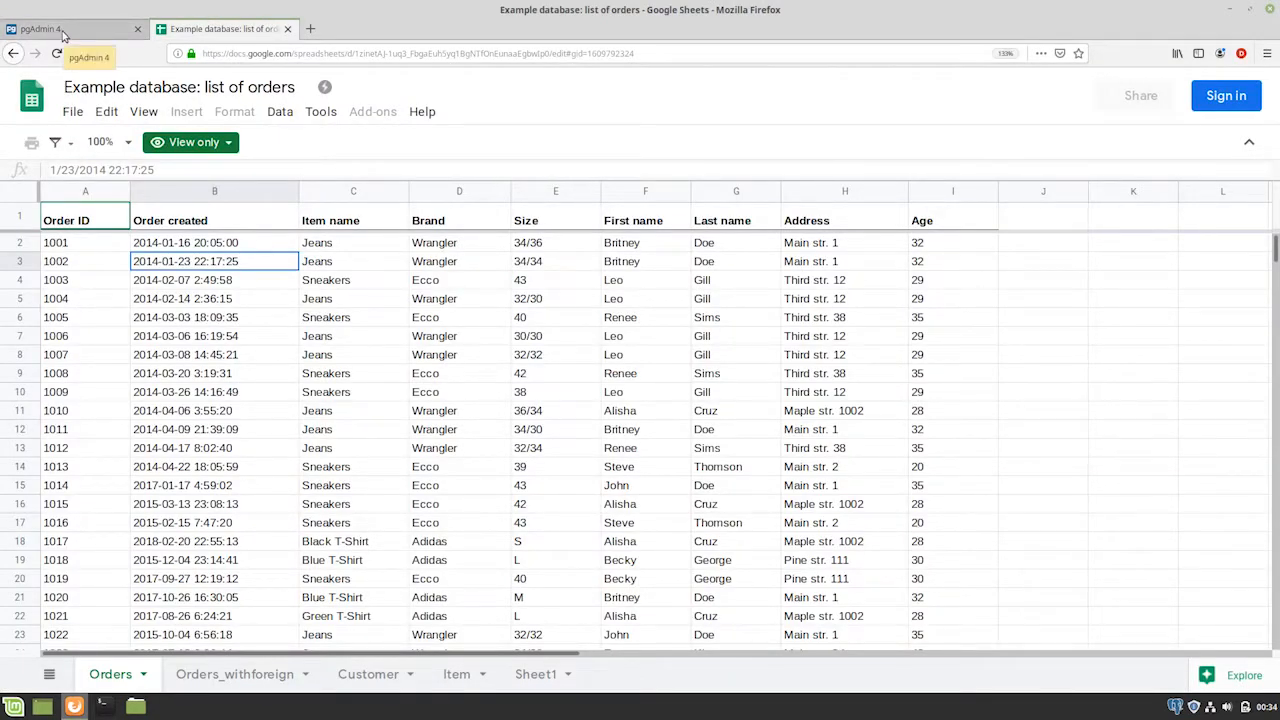
click(62, 30)
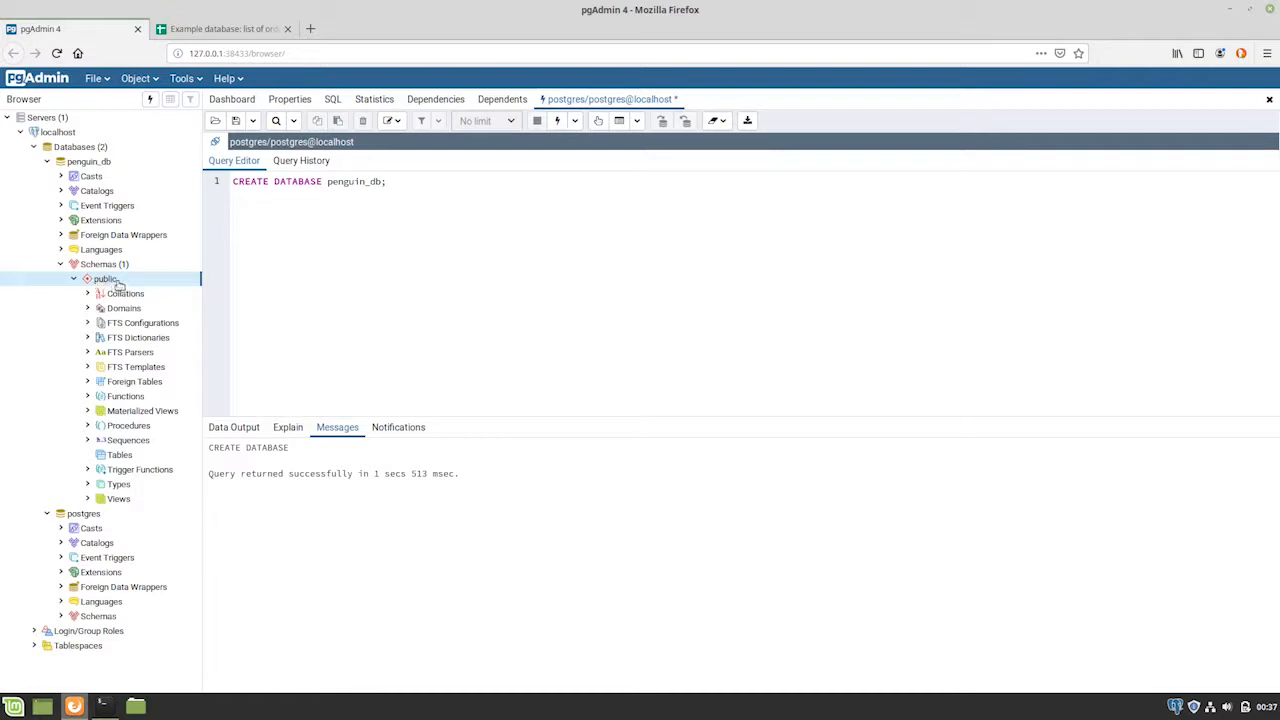
right_click(129, 286)
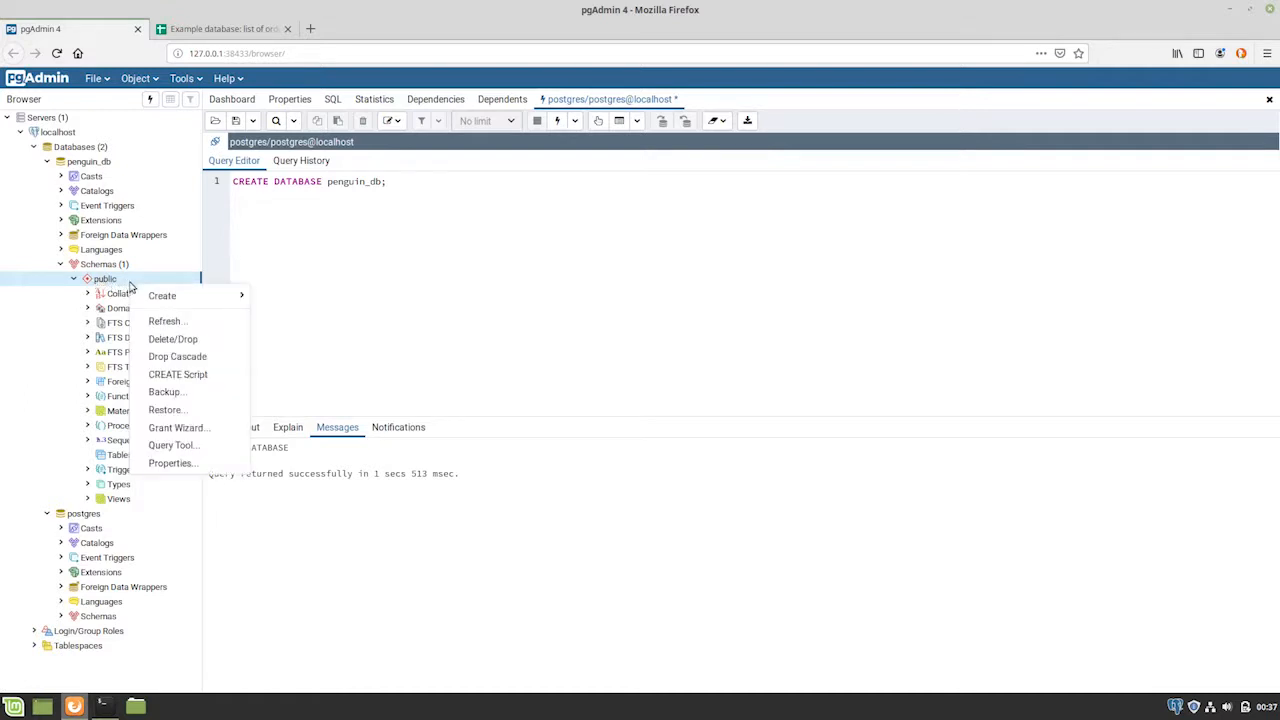
click(180, 451)
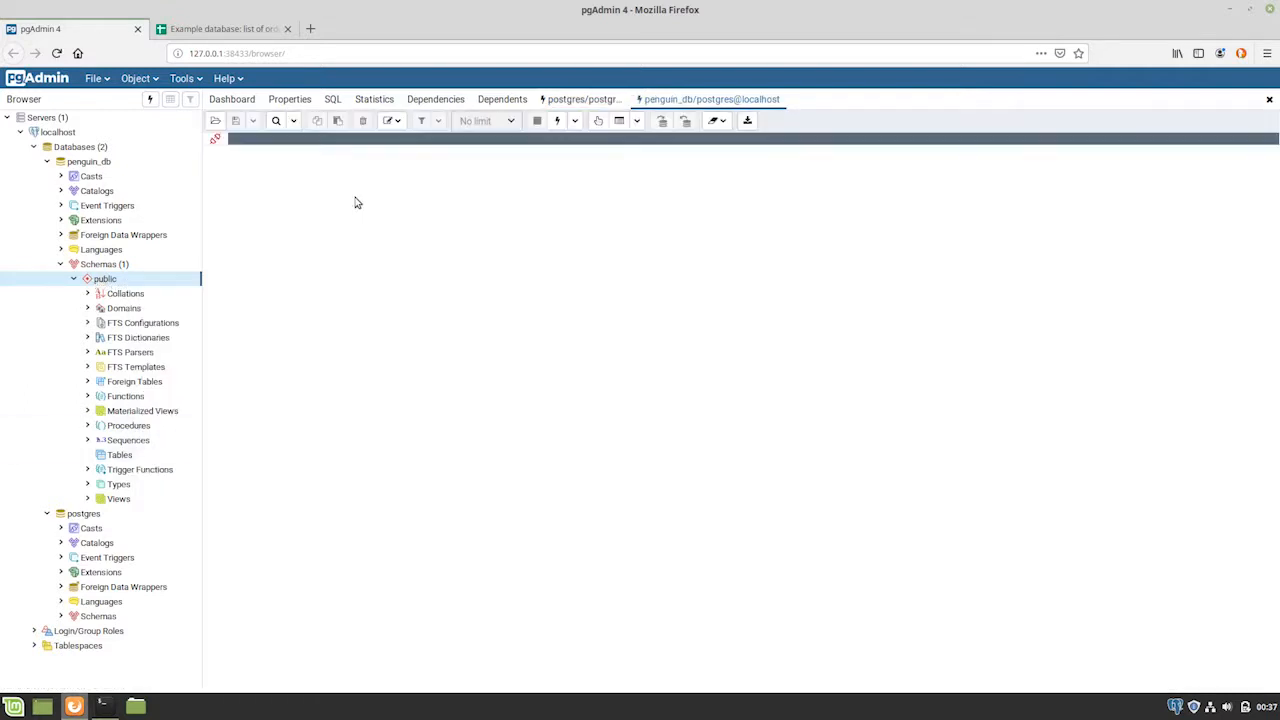
Step: Load the file create_data.sql from the Work/postgres folder into the query editor
click(216, 125)
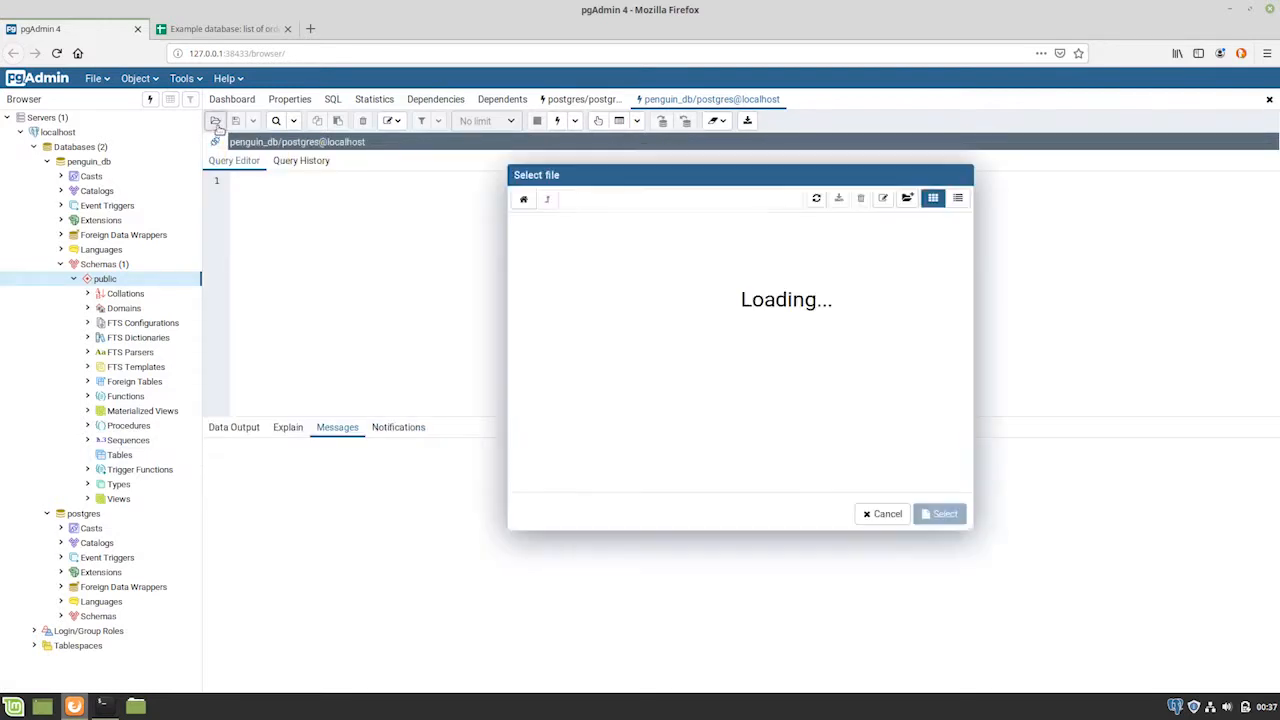
scroll(651, 366, down, 3)
scroll(563, 294, up, 2)
double_click(545, 268)
click(550, 284)
double_click(557, 285)
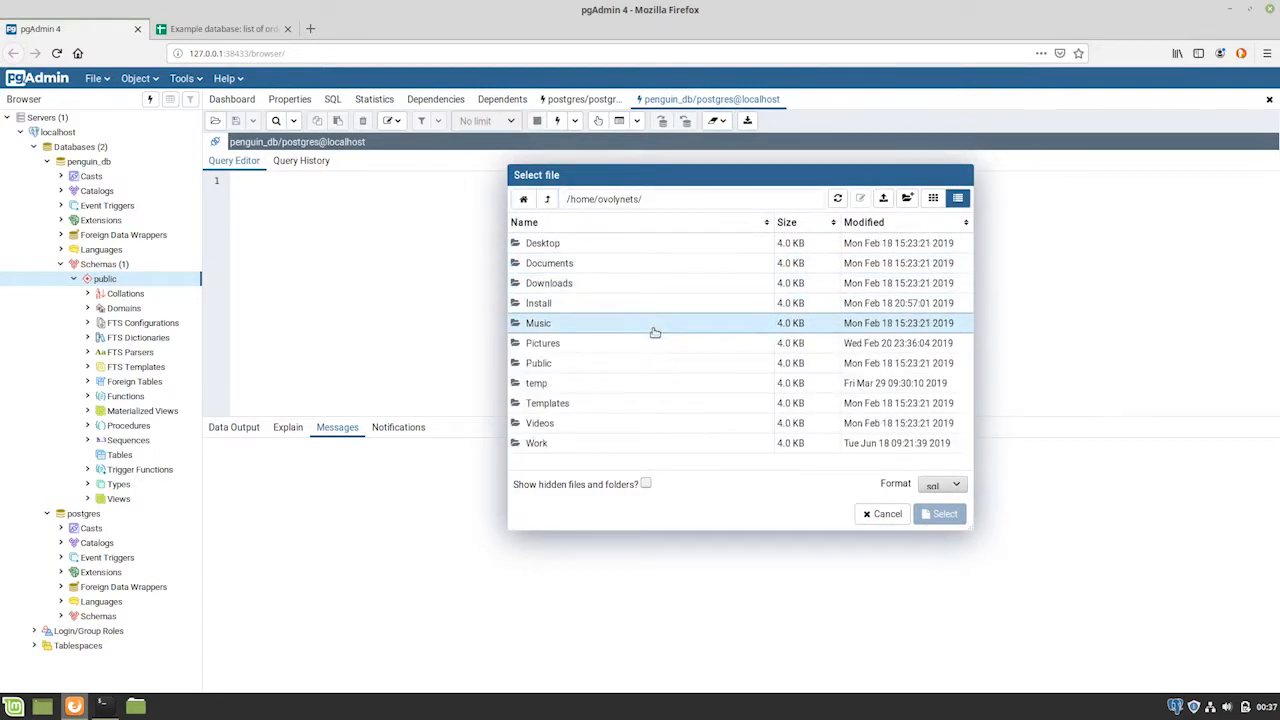
click(537, 445)
double_click(537, 445)
click(560, 249)
double_click(560, 249)
click(561, 250)
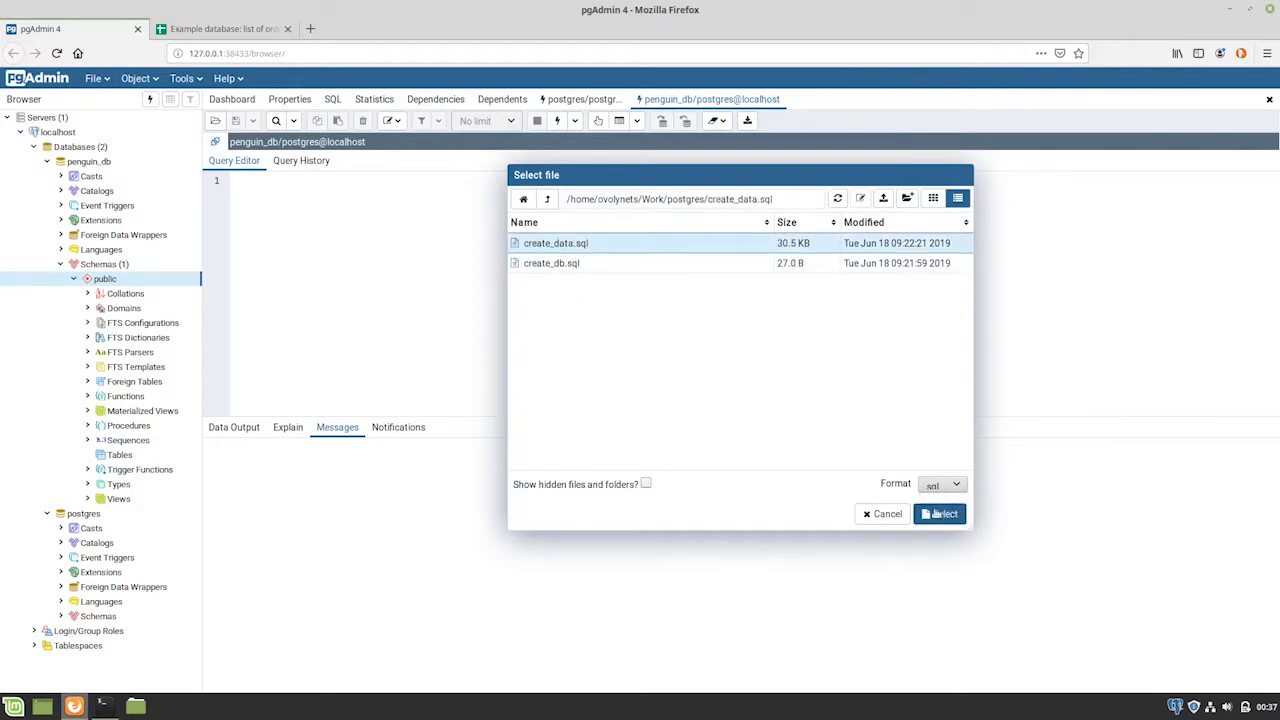
click(935, 515)
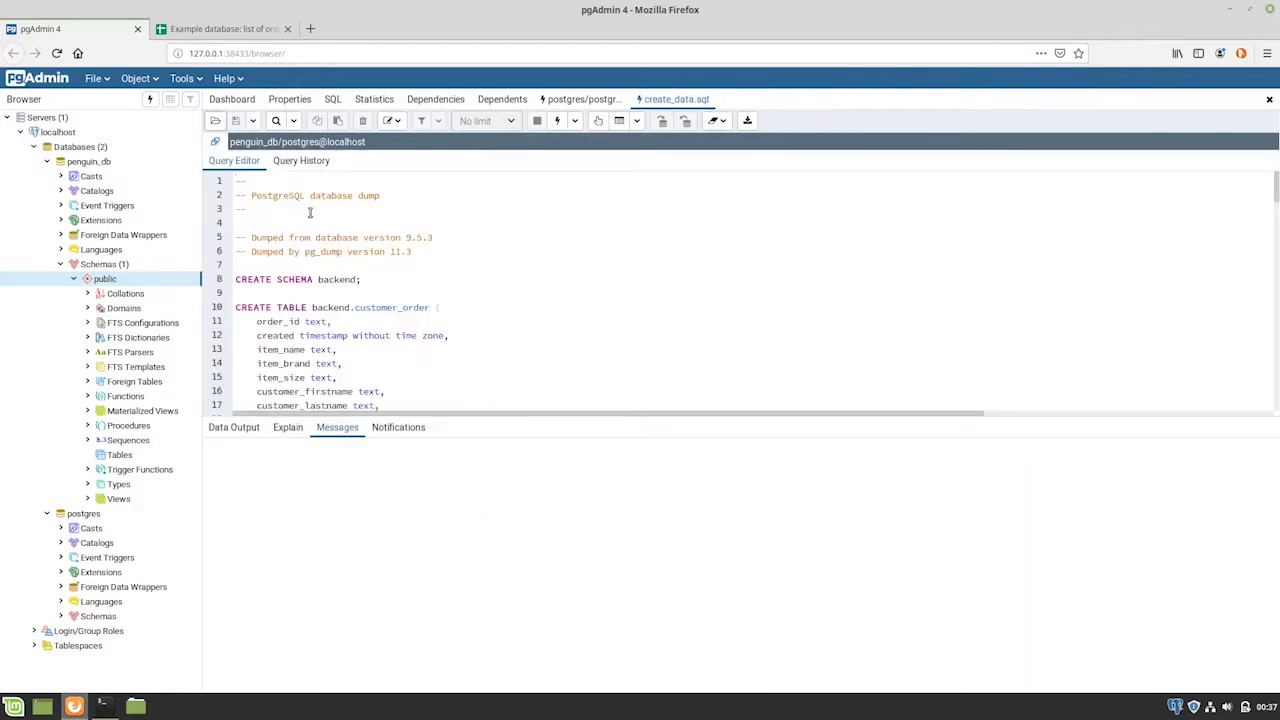
Step: Examine the script's header comments and its CREATE SCHEMA backend statement
click(307, 221)
double_click(323, 252)
click(398, 258)
scroll(428, 277, down, 2)
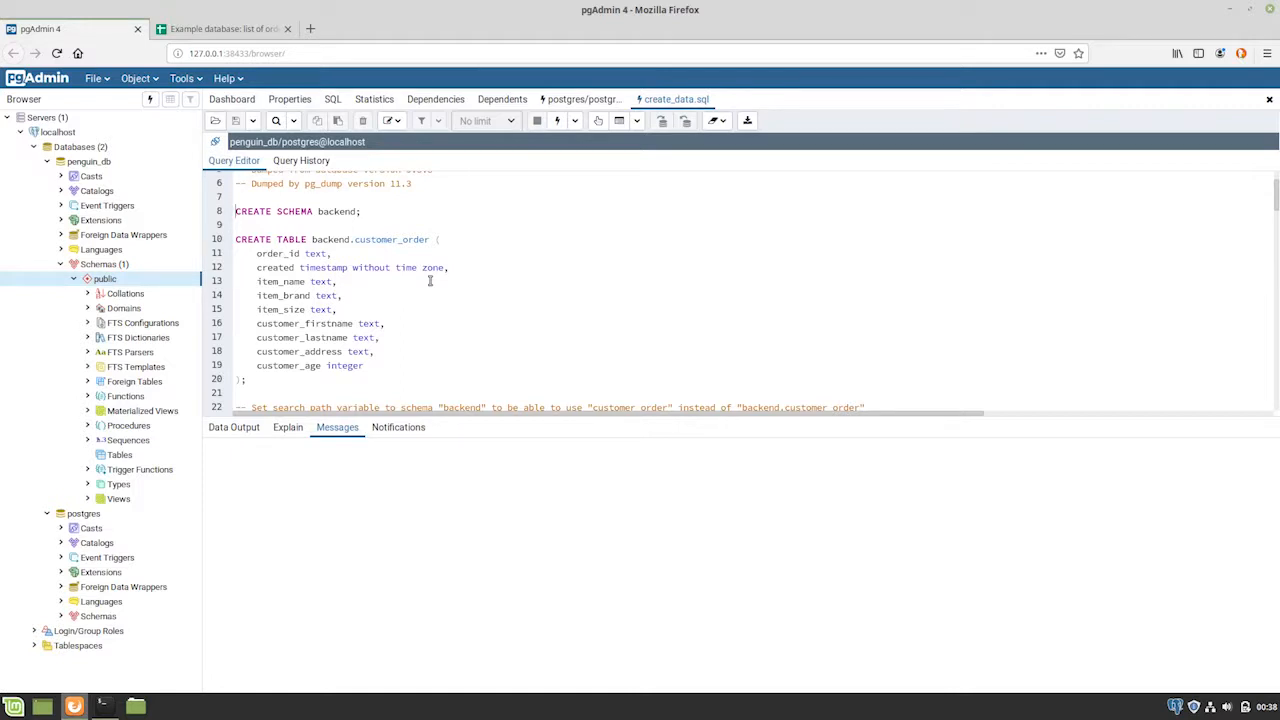
key(shift+Down)
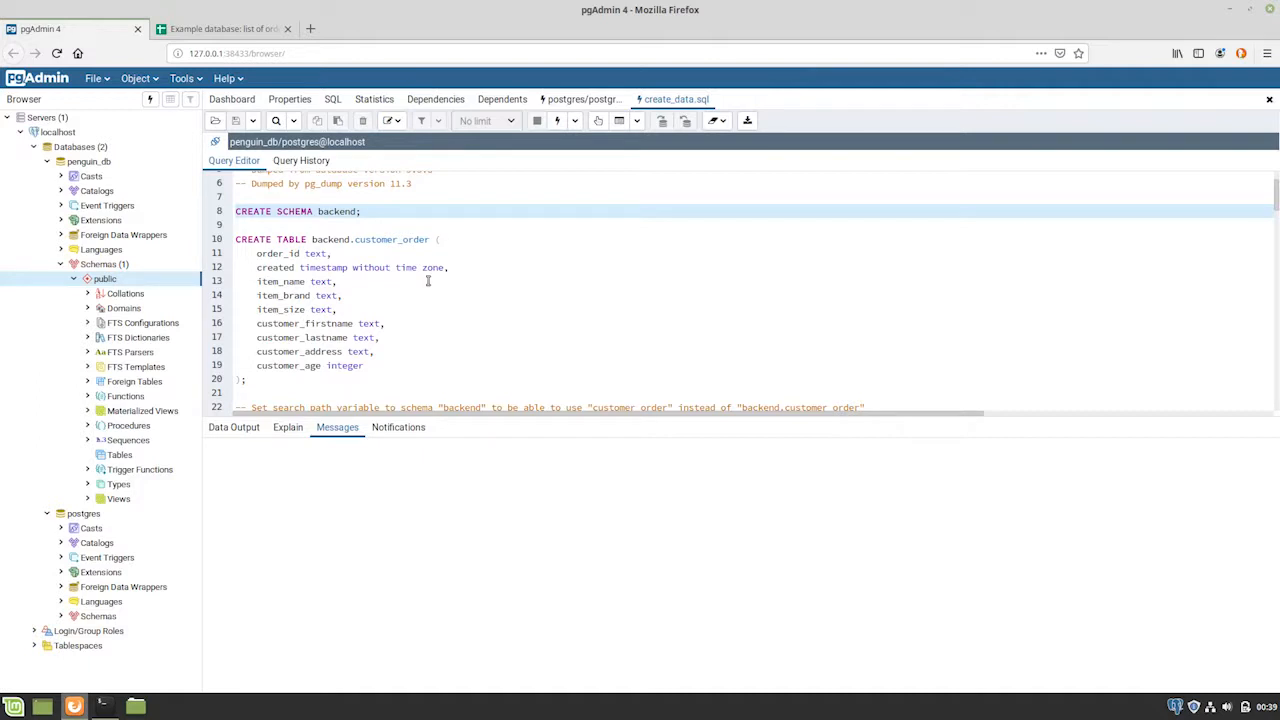
click(374, 228)
key(Down)
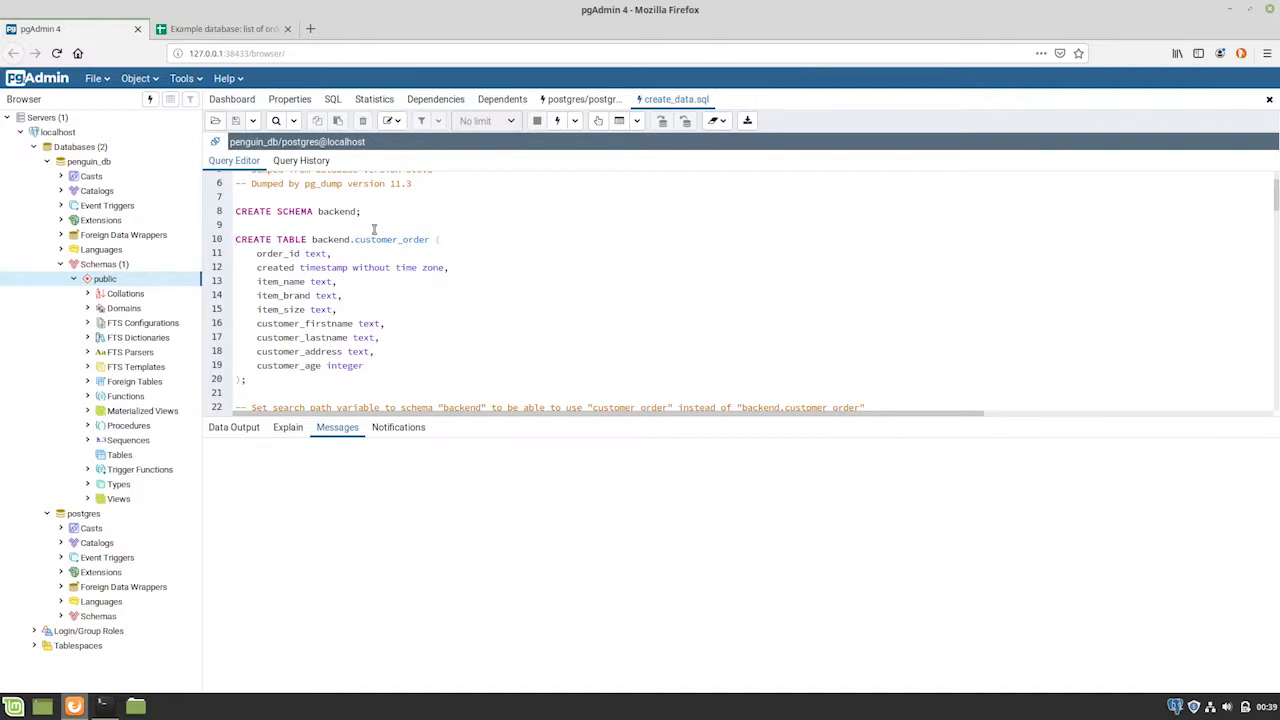
Step: Examine the CREATE TABLE backend.customer_order statement, including its table name, column names and data types
drag(311, 239, 430, 240)
click(352, 239)
click(440, 239)
double_click(264, 254)
double_click(316, 254)
scroll(490, 352, down, 2)
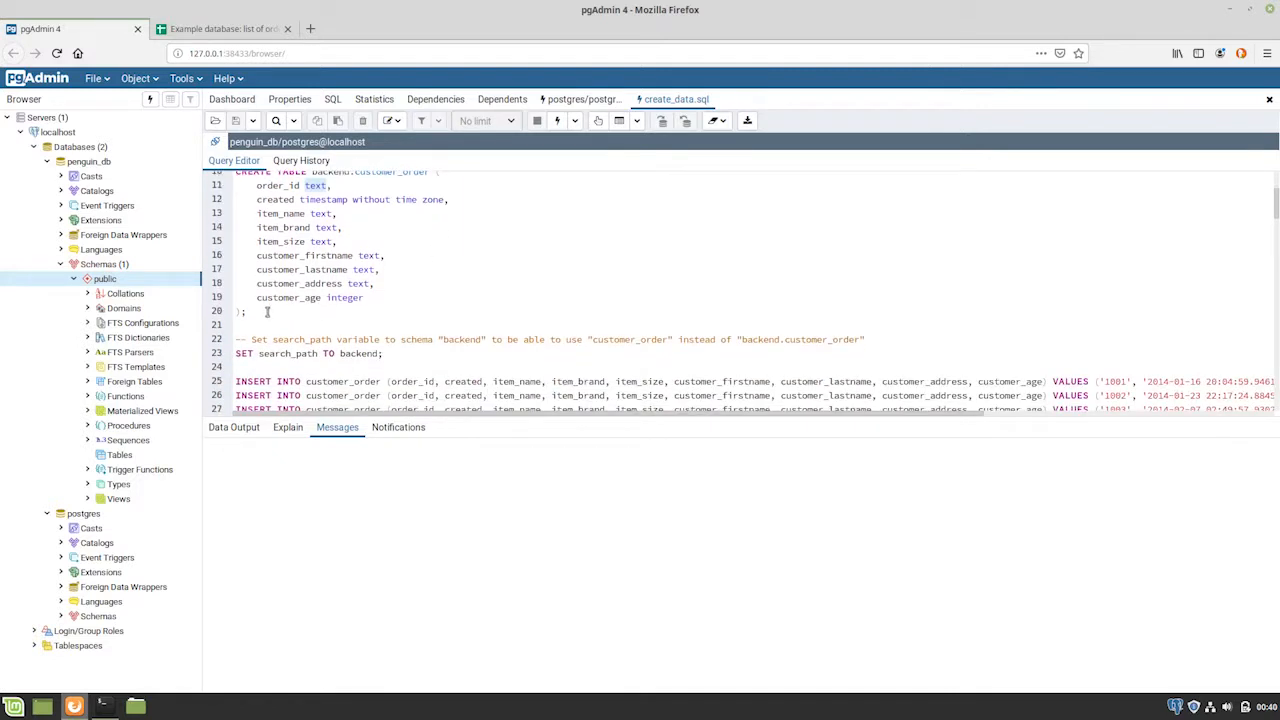
Step: Examine the SET search_path TO backend statement and compare it with the schema prefix in the CREATE TABLE statement
scroll(267, 312, down, 2)
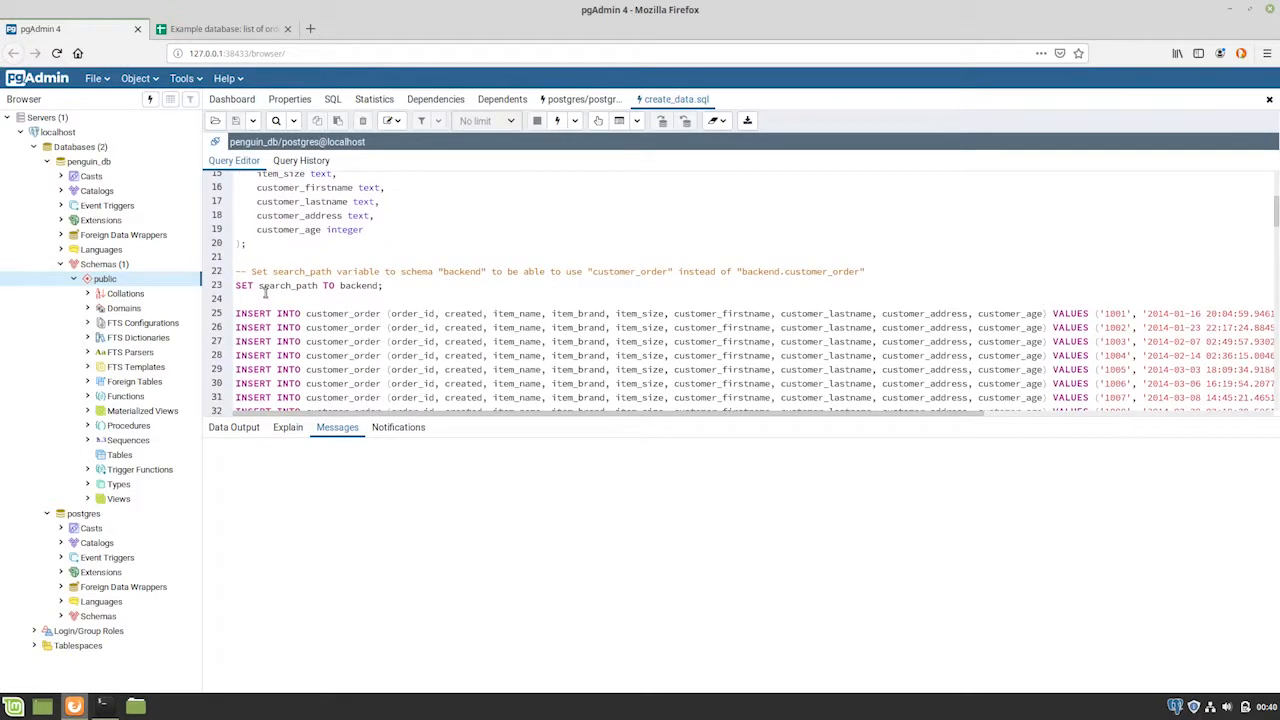
double_click(262, 285)
click(301, 304)
scroll(270, 305, up, 3)
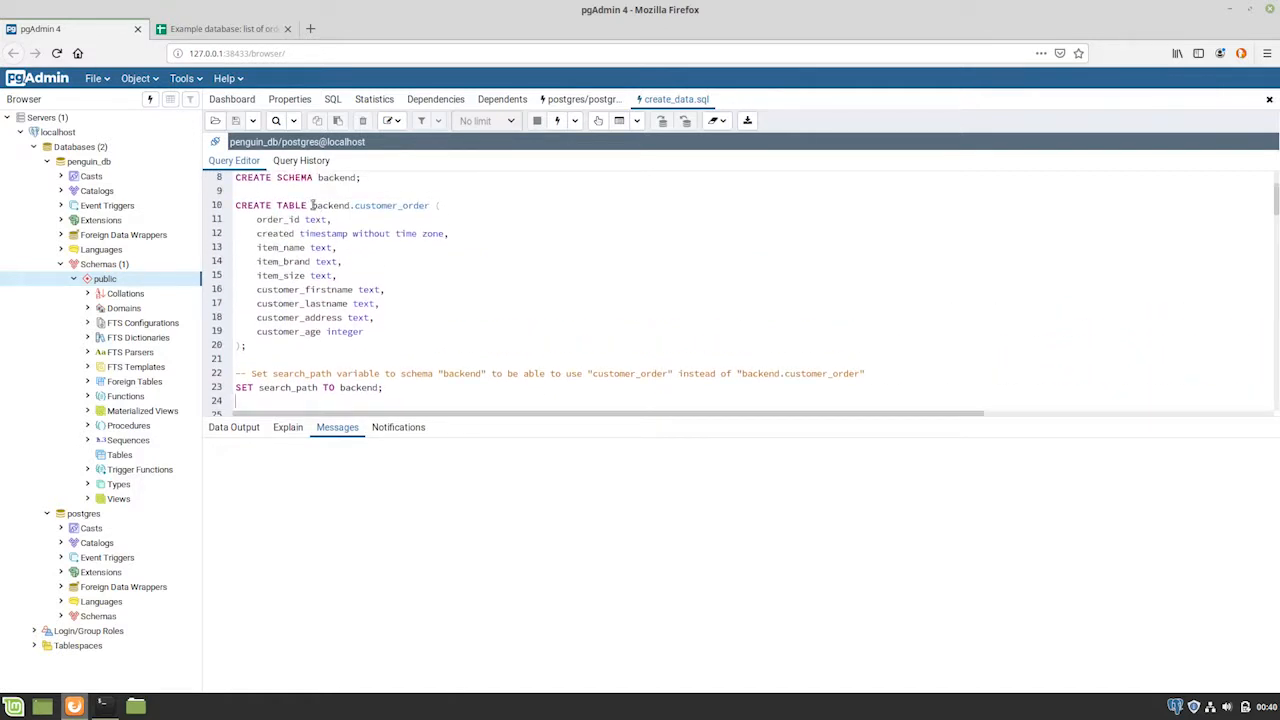
scroll(347, 400, down, 3)
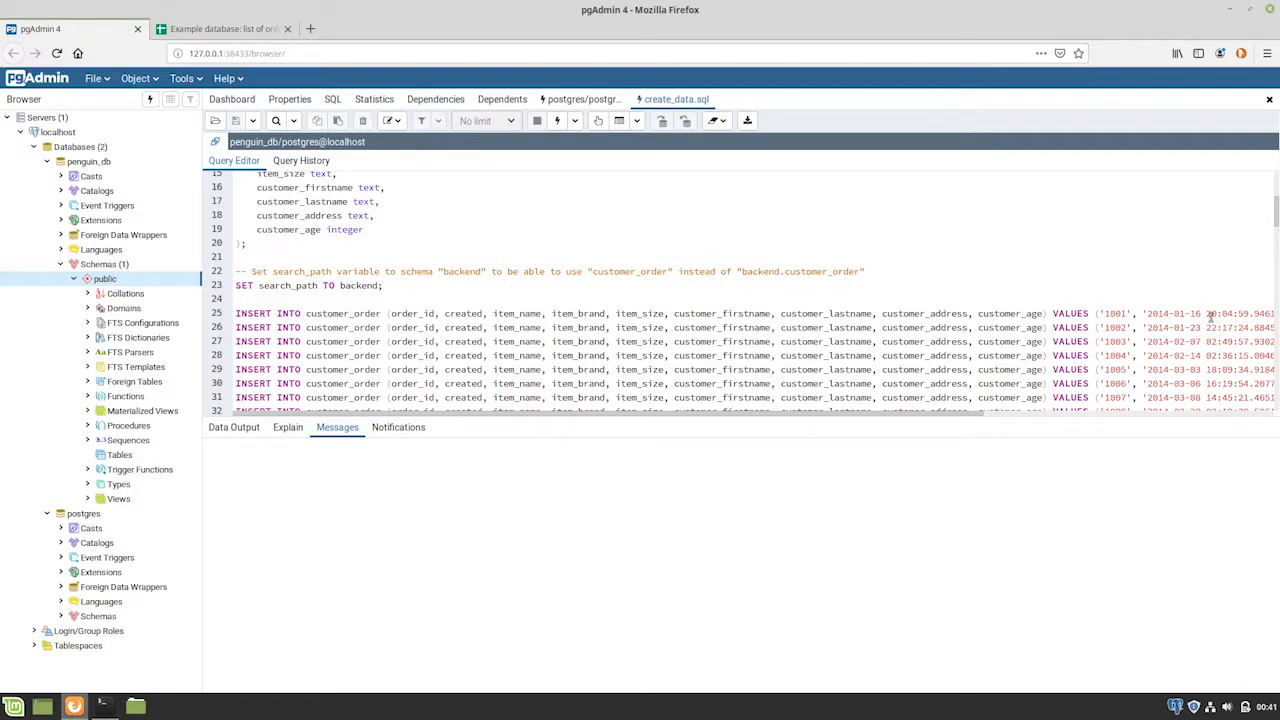
Step: Move the VALUES clause of the first INSERT statement onto a new line and highlight the statement's column list
click(1051, 313)
key(Return)
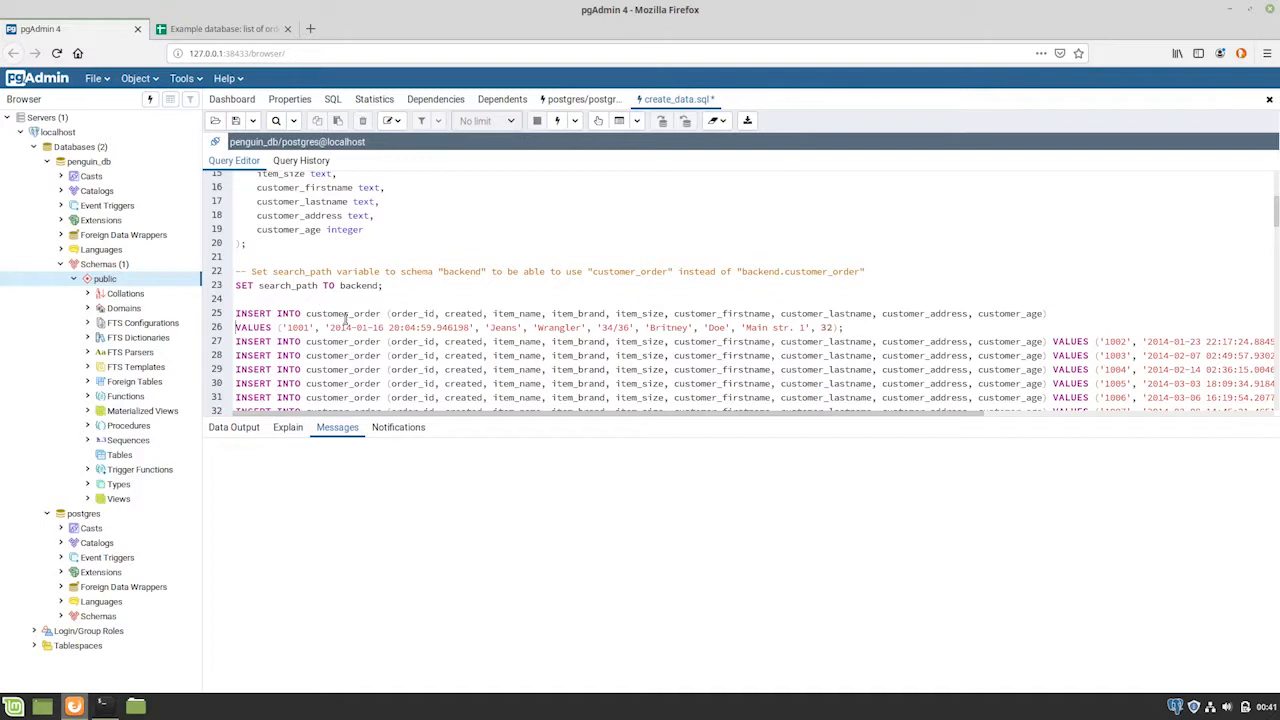
drag(389, 313, 1049, 314)
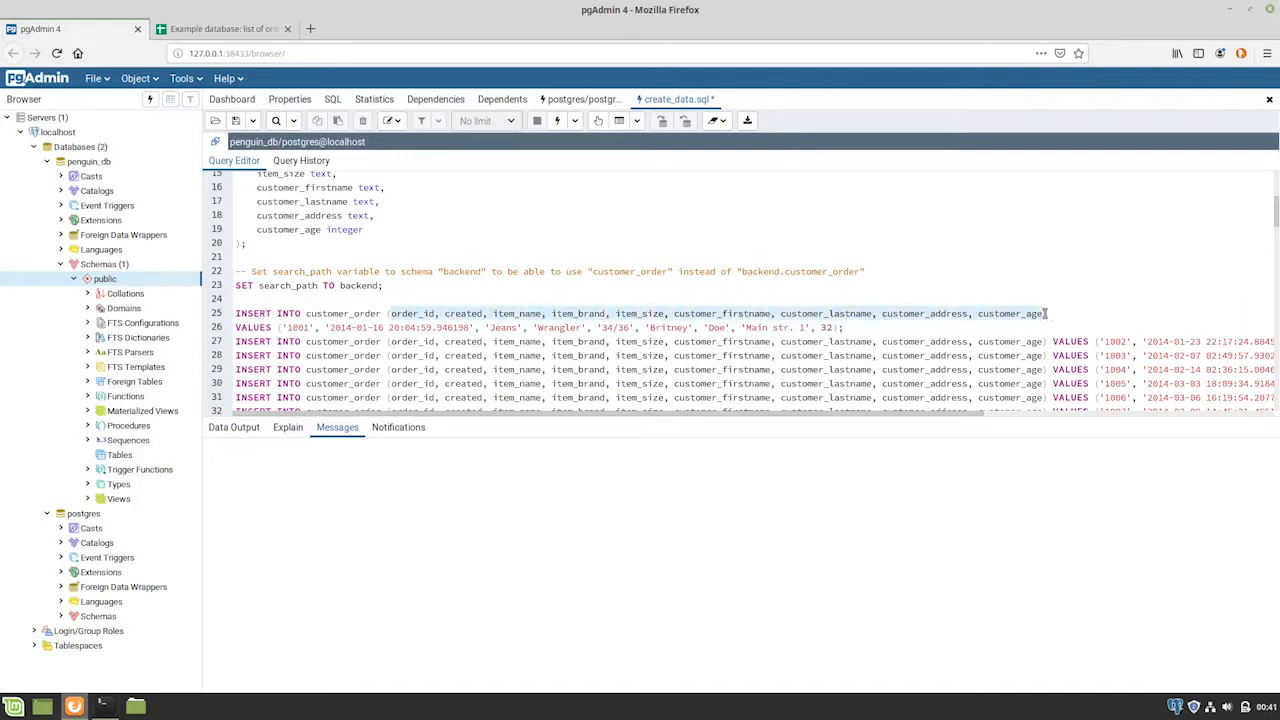
click(1050, 311)
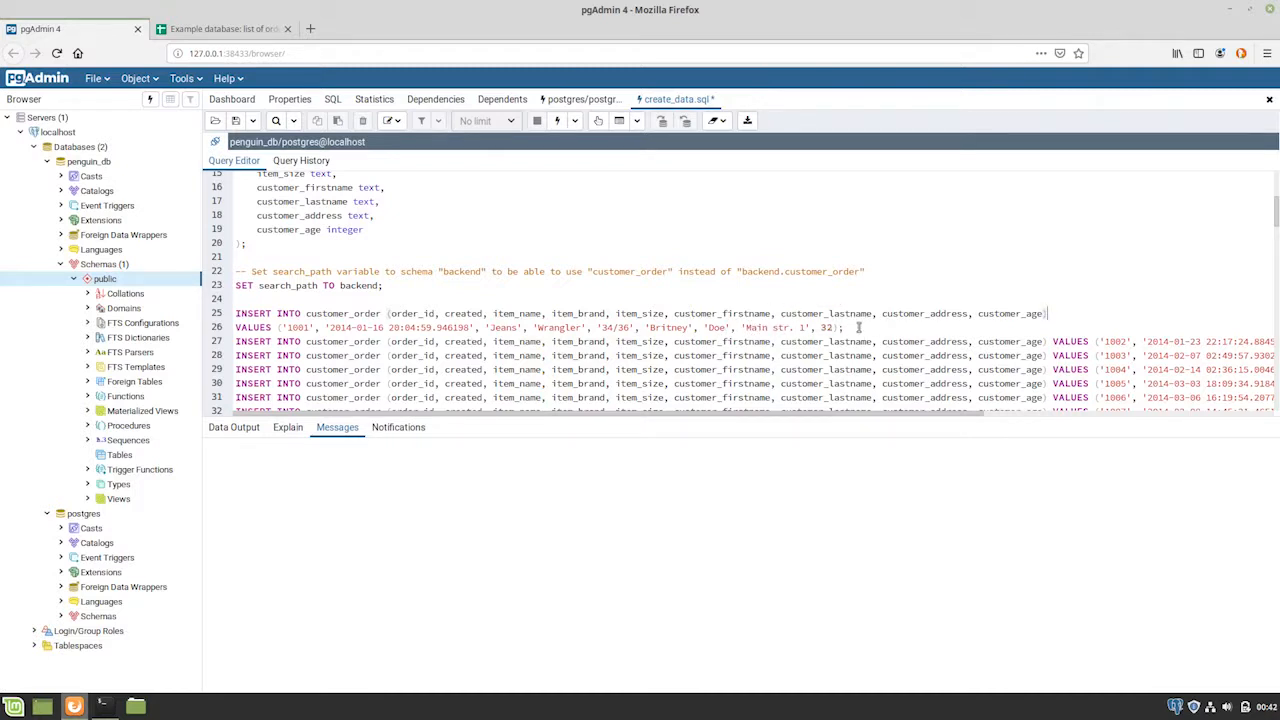
Step: Review the script to its last INSERT statement and run the whole script on penguin_db
drag(1277, 220, 1277, 410)
click(370, 393)
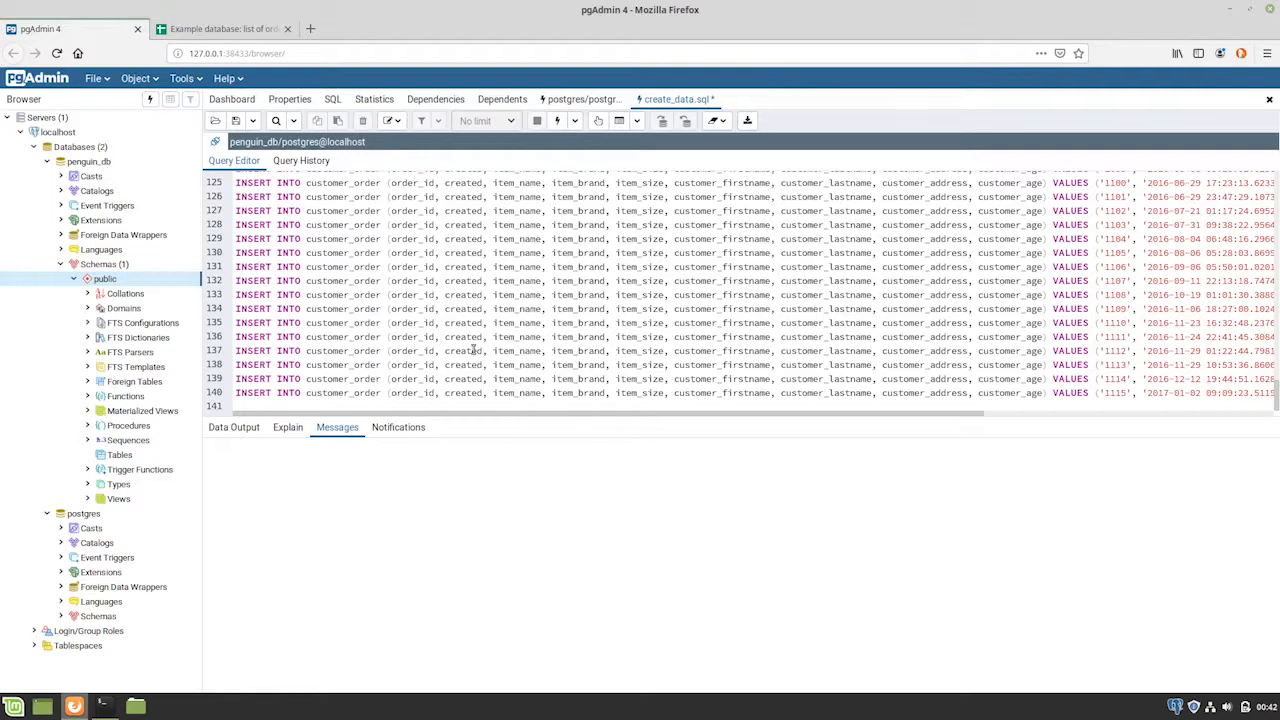
key(F5)
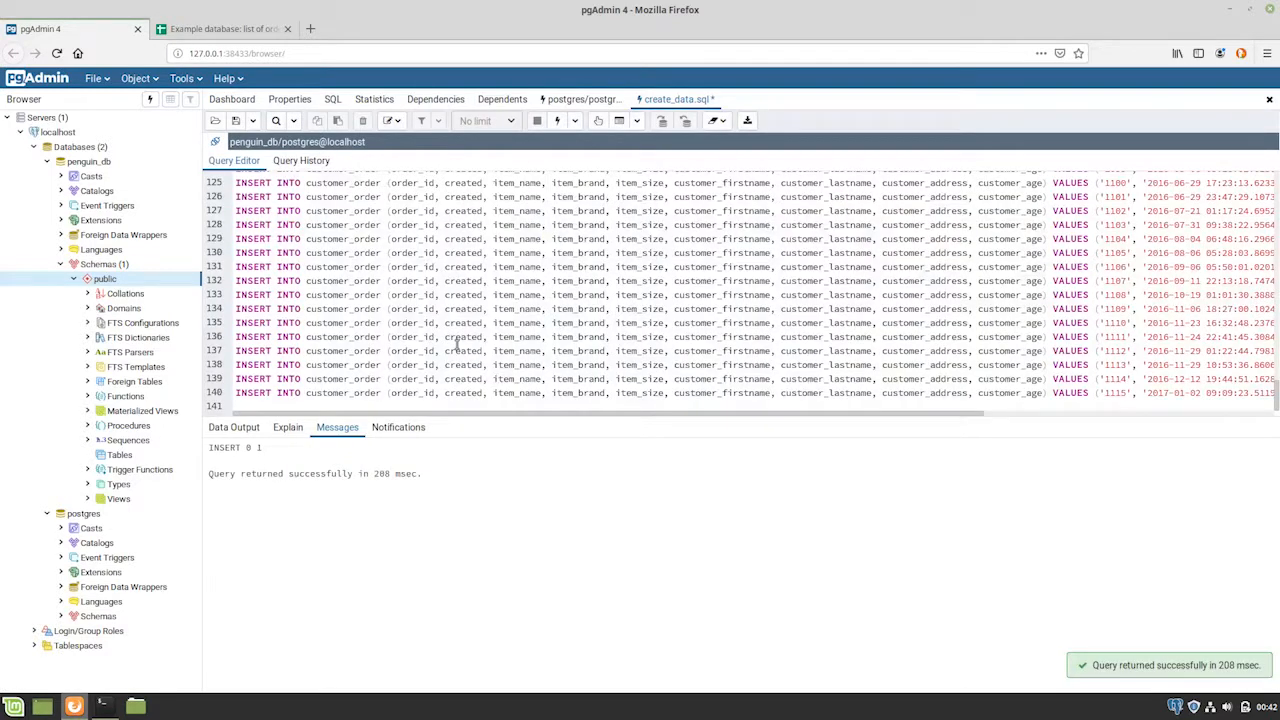
Step: Refresh the Schemas node of penguin_db and expand the backend schema
right_click(105, 281)
click(133, 308)
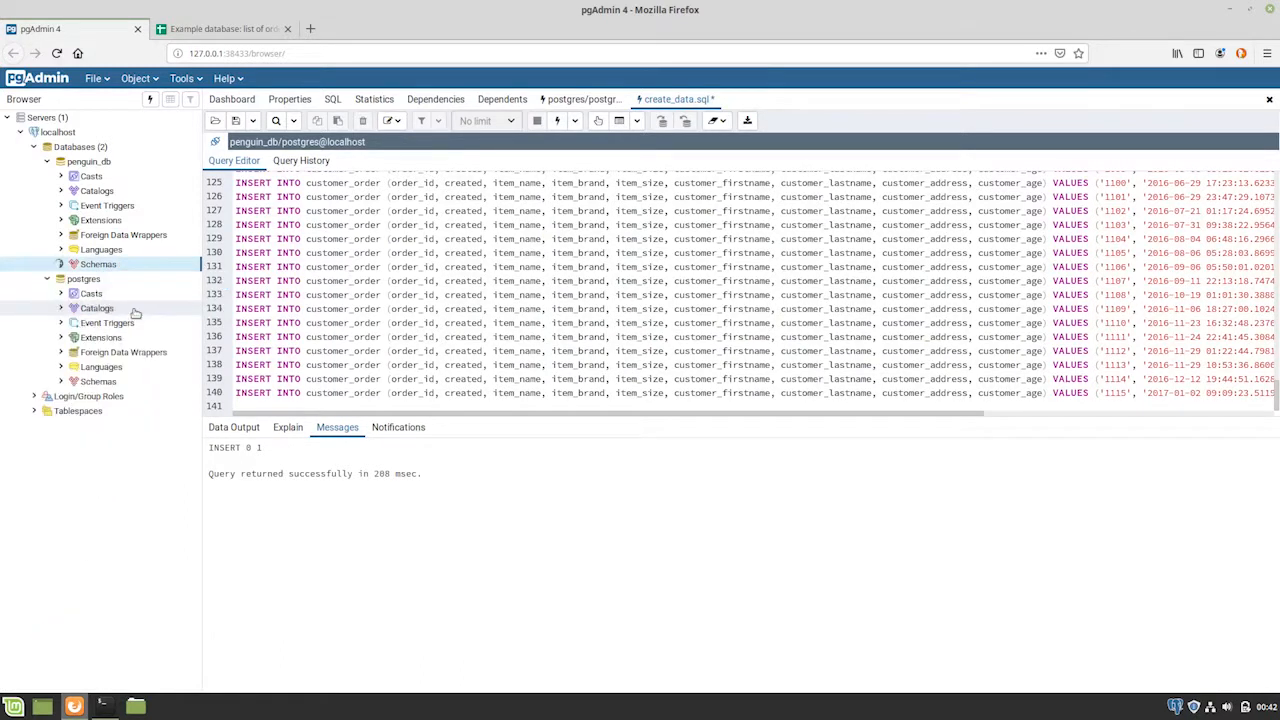
click(73, 279)
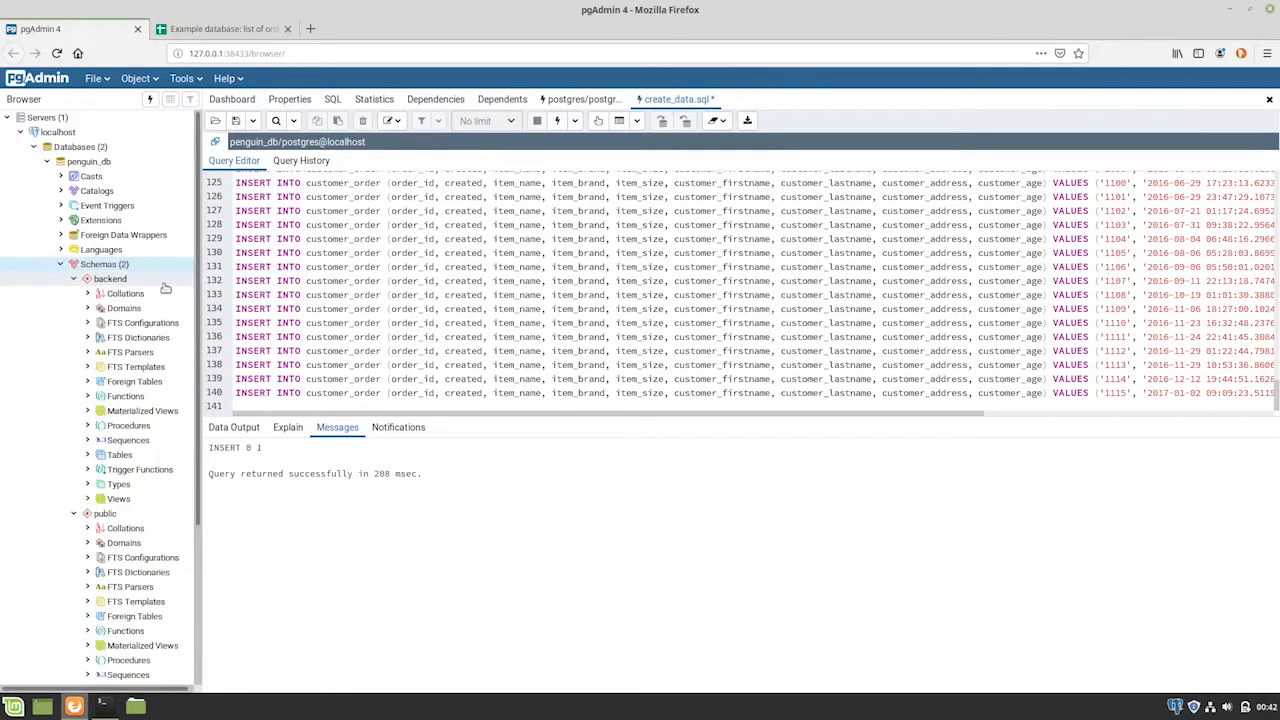
Step: Expand the tables of the backend schema and view all rows of the customer_order table
click(88, 455)
click(139, 471)
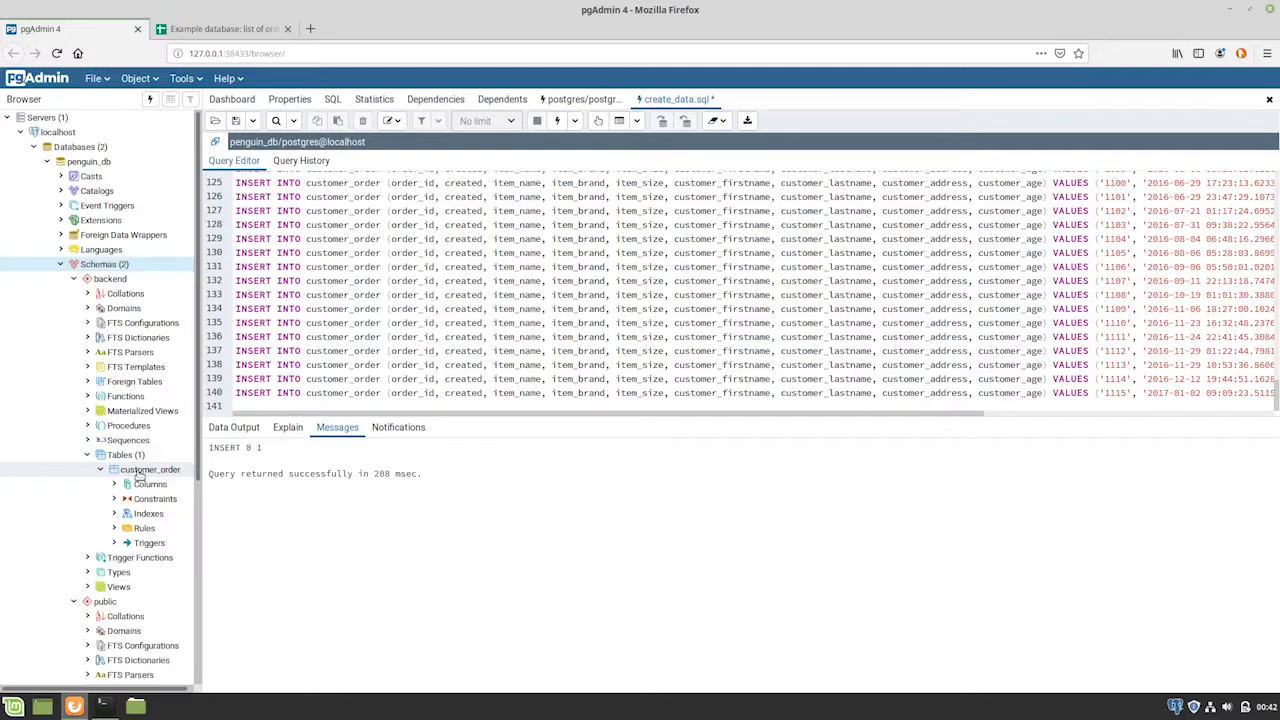
right_click(140, 474)
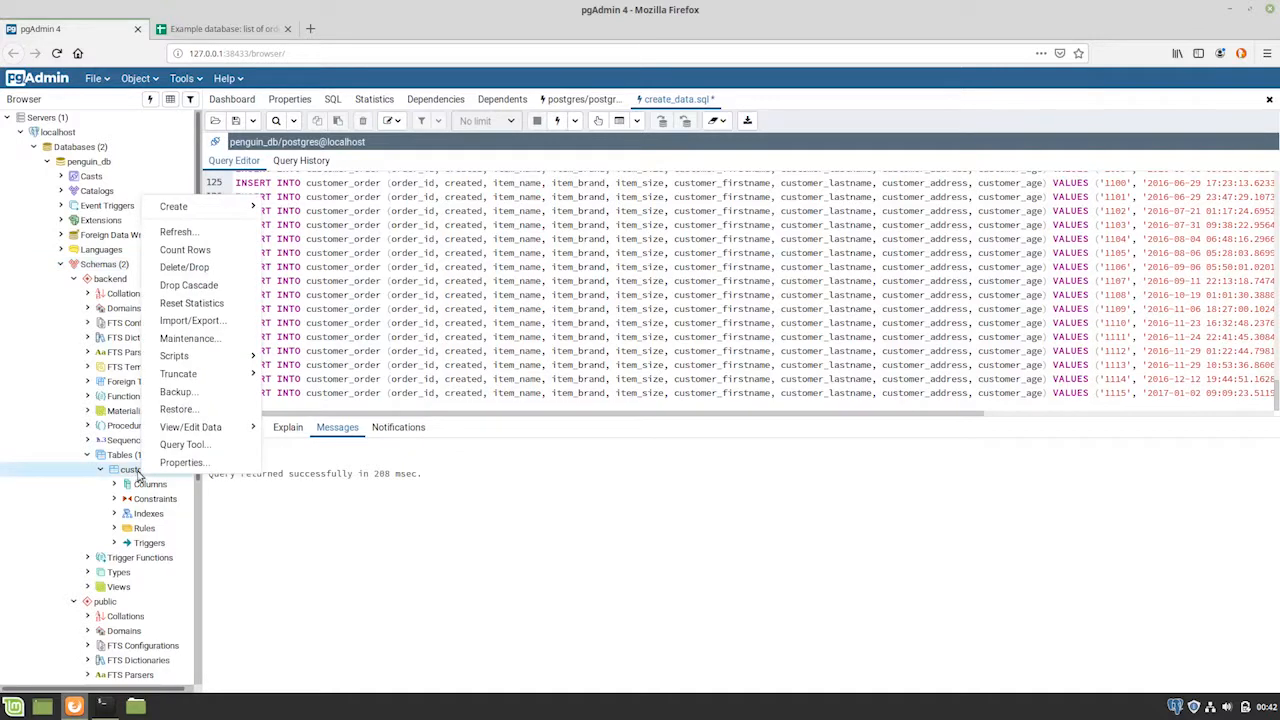
mouse_move(178, 432)
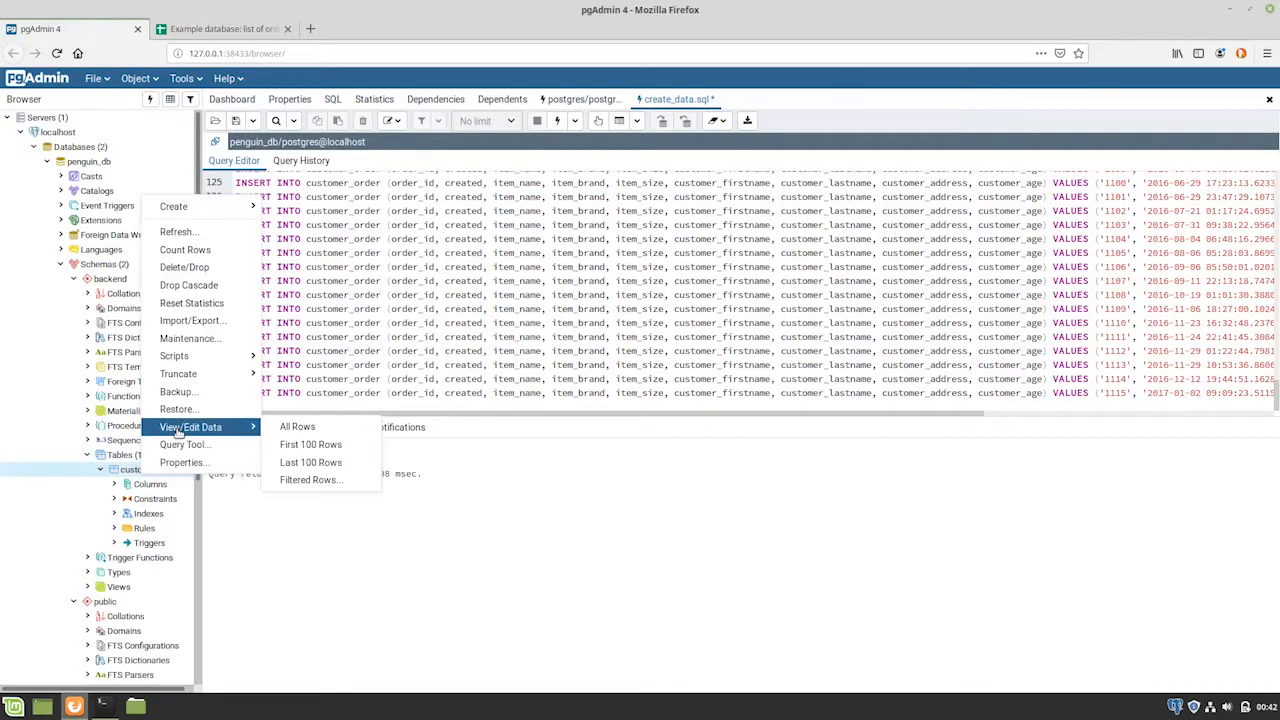
click(299, 428)
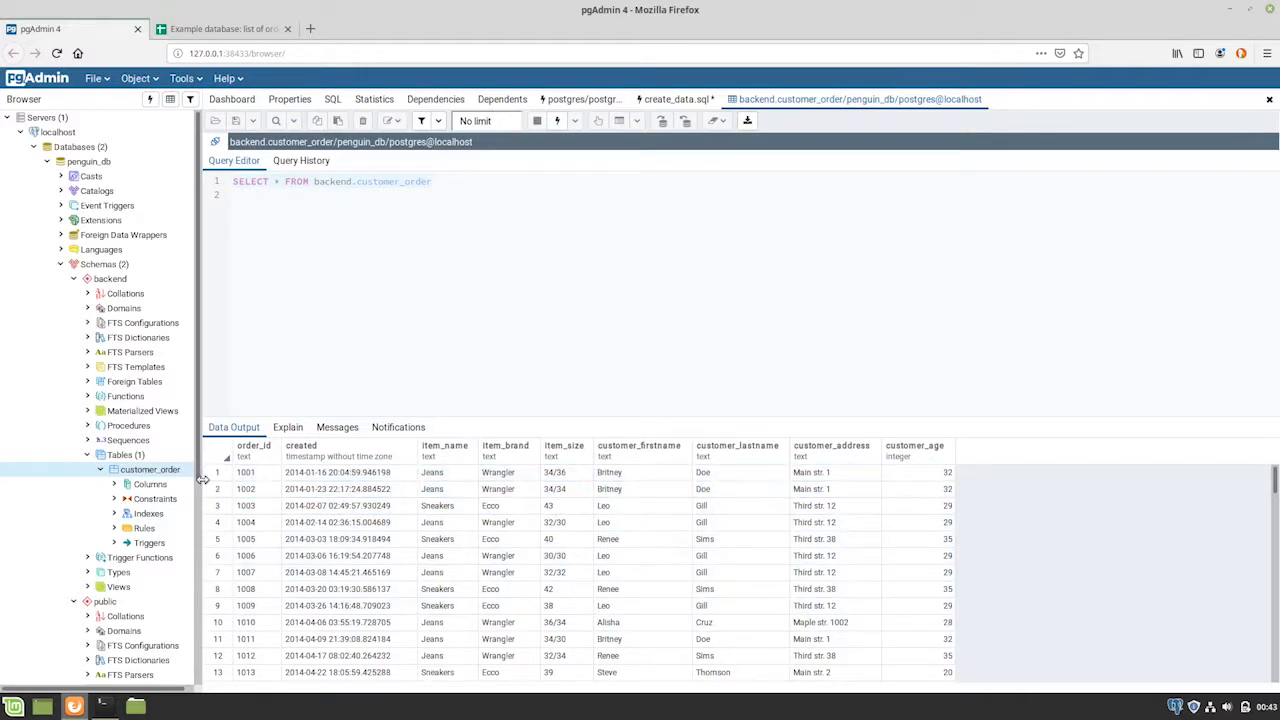
Step: Examine the order_id, created, item_name and item_brand columns and the third order's item name in the customer_order data
click(255, 449)
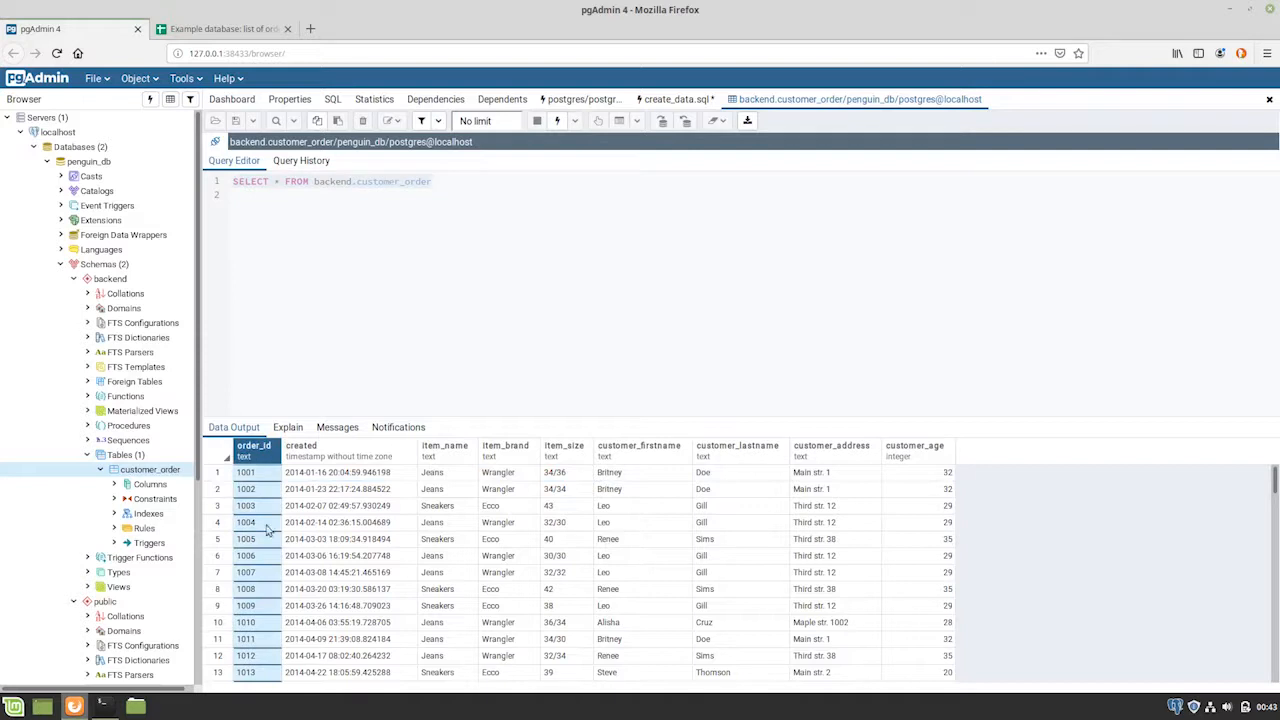
shift+click(301, 449)
shift+click(444, 449)
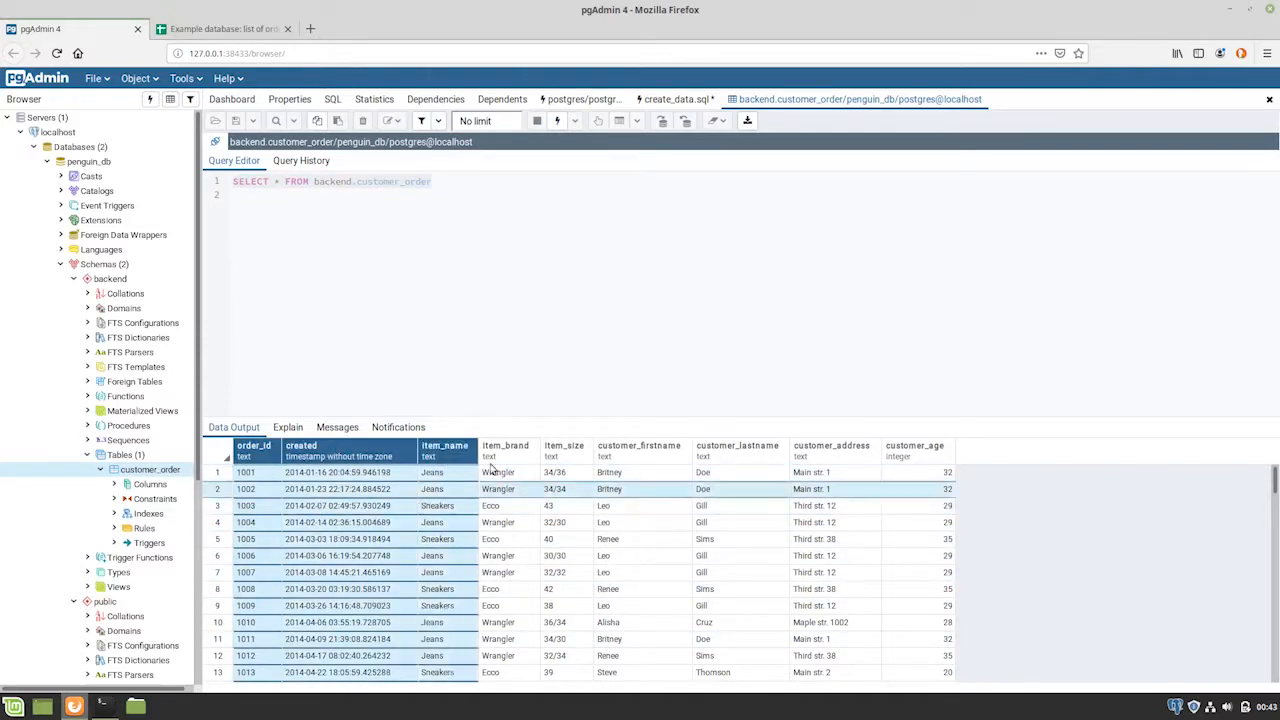
click(507, 476)
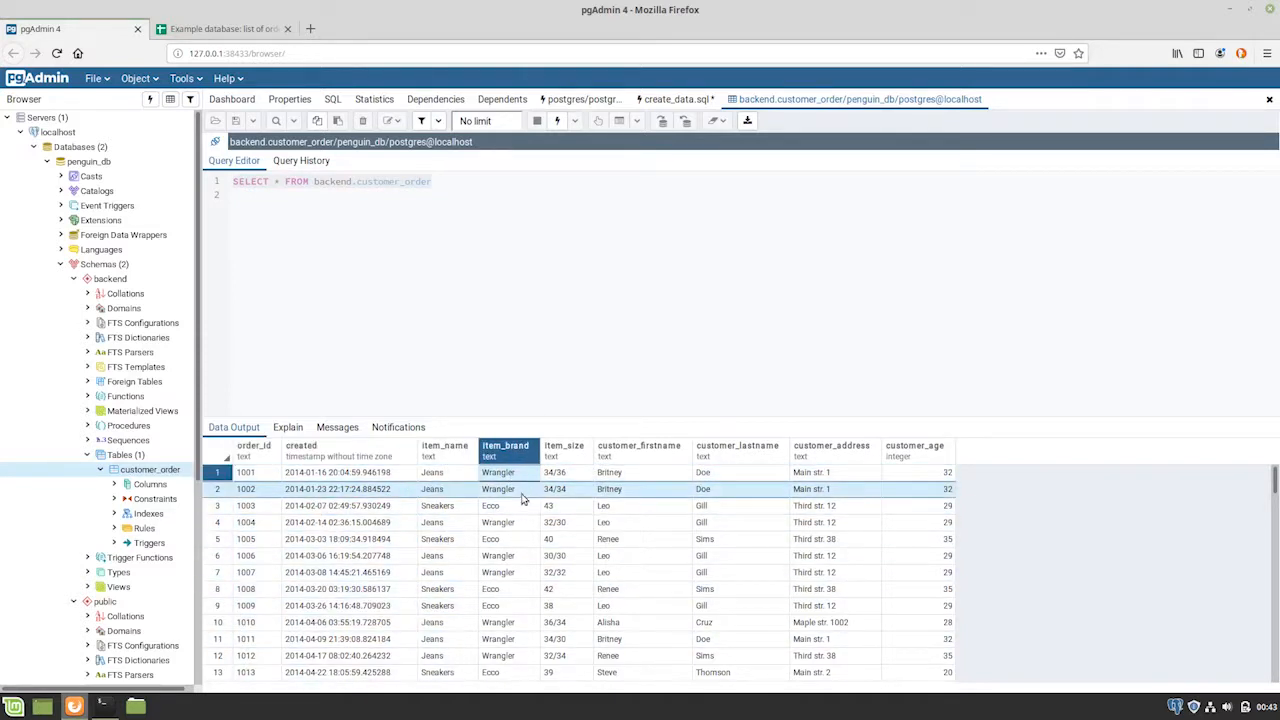
click(445, 510)
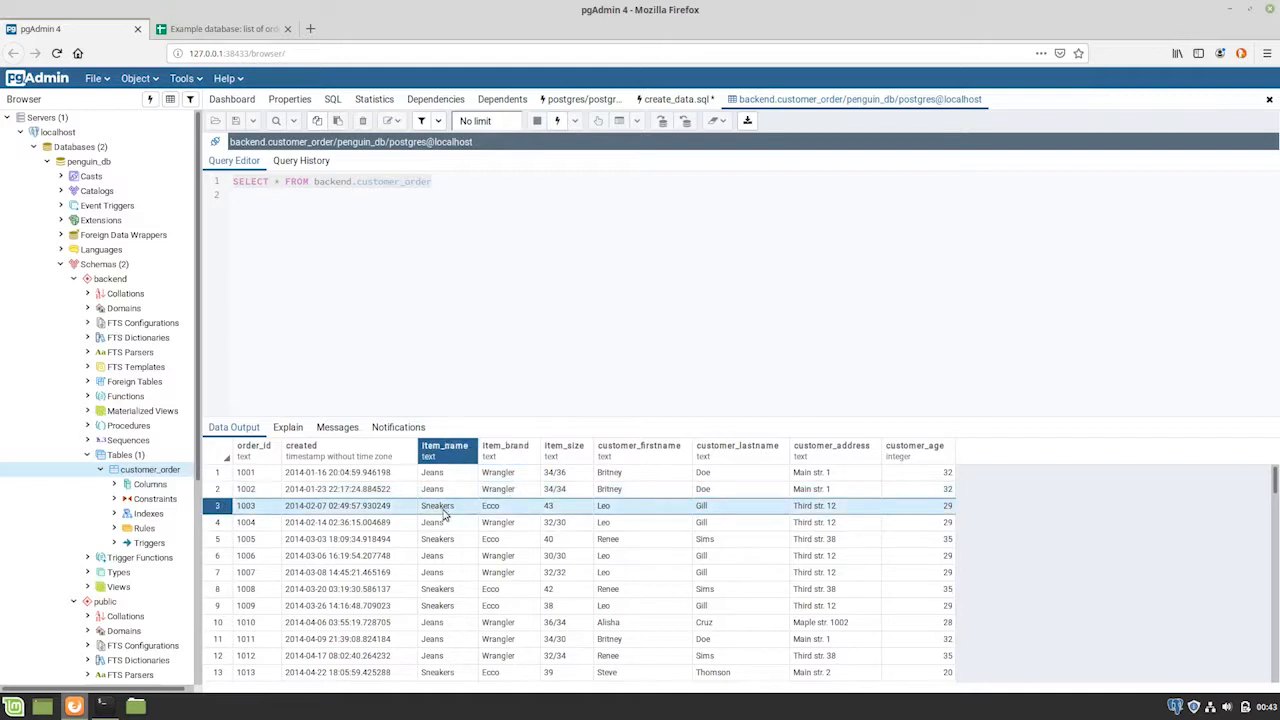
click(445, 514)
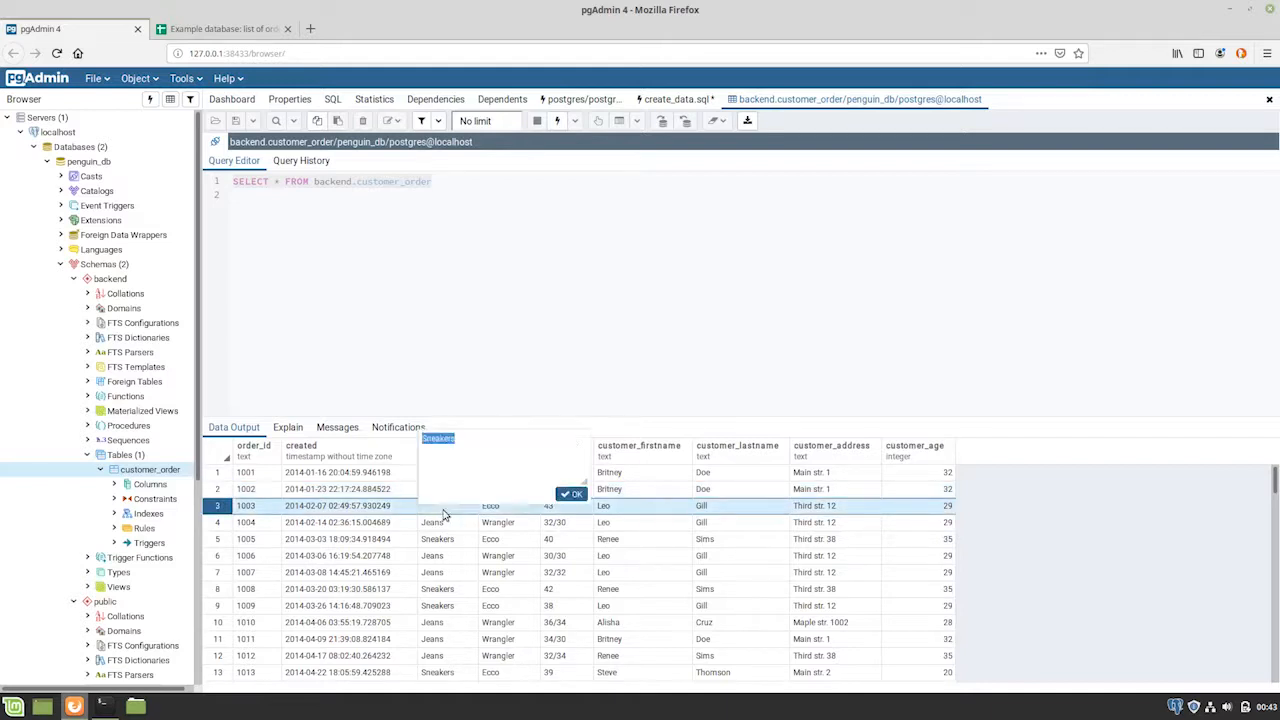
click(574, 495)
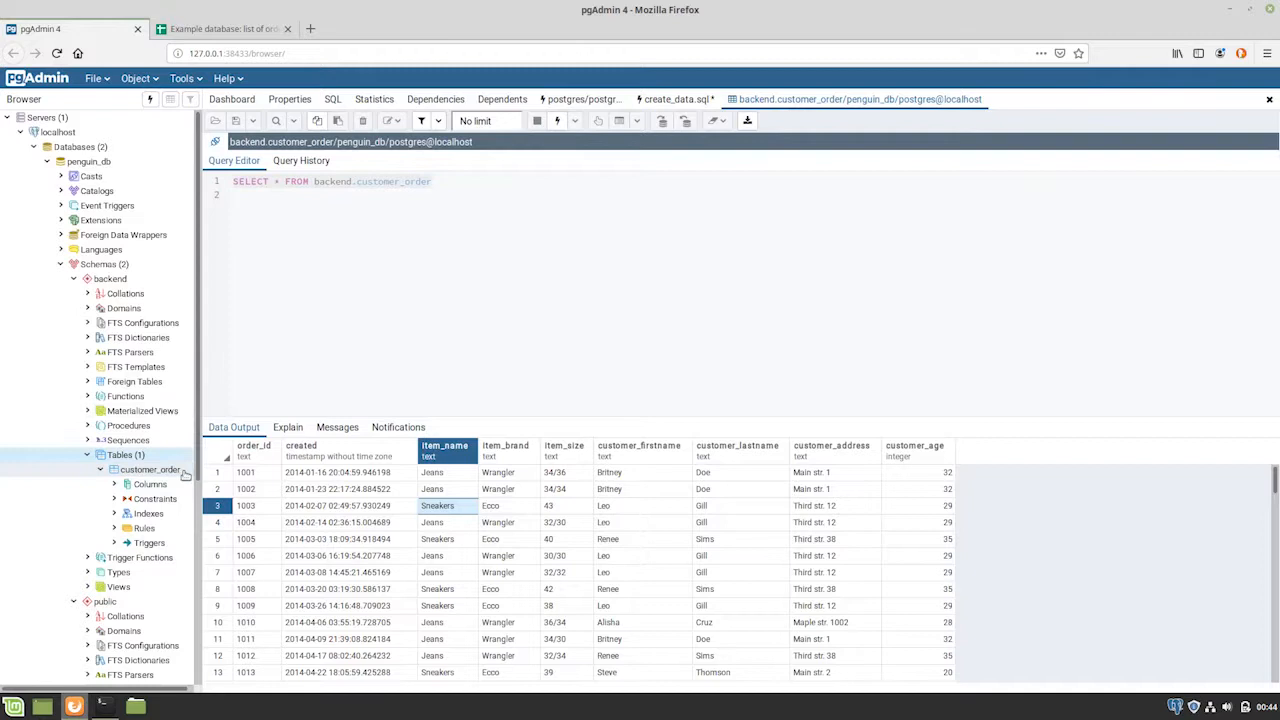
Step: Open a new query editor on penguin_db and run SELECT * FROM backend.customer_order
right_click(185, 475)
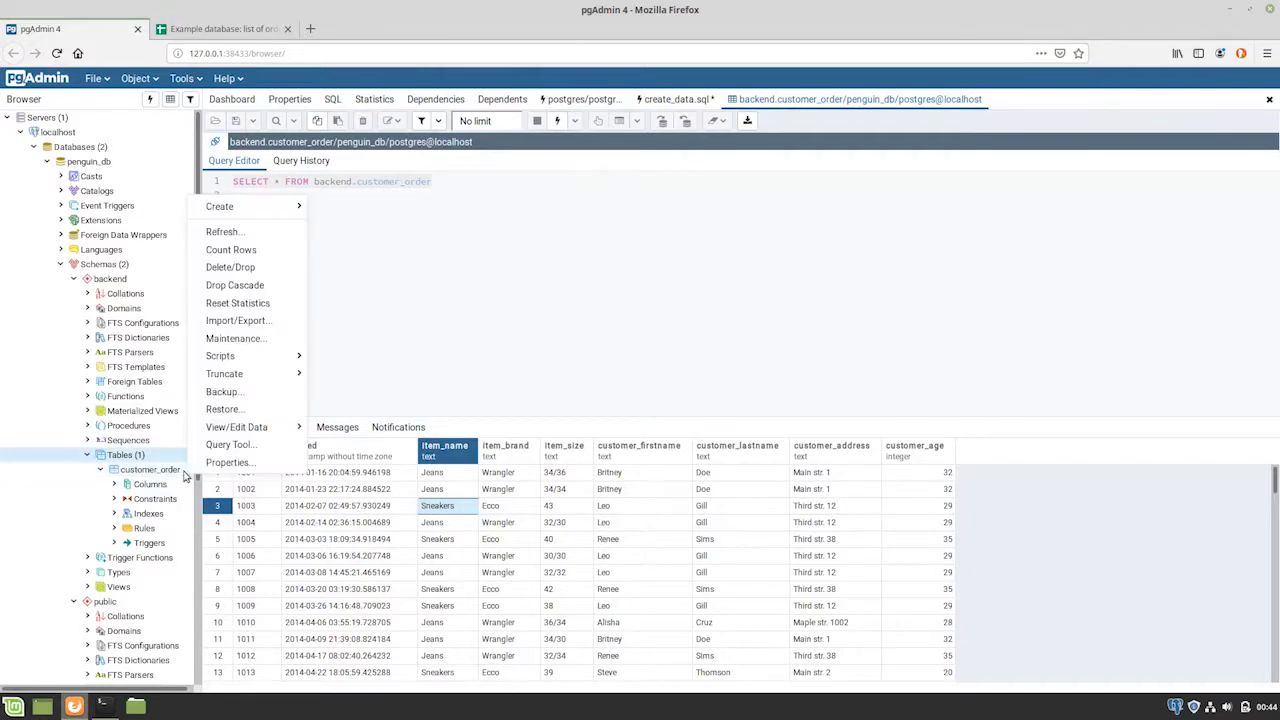
click(266, 445)
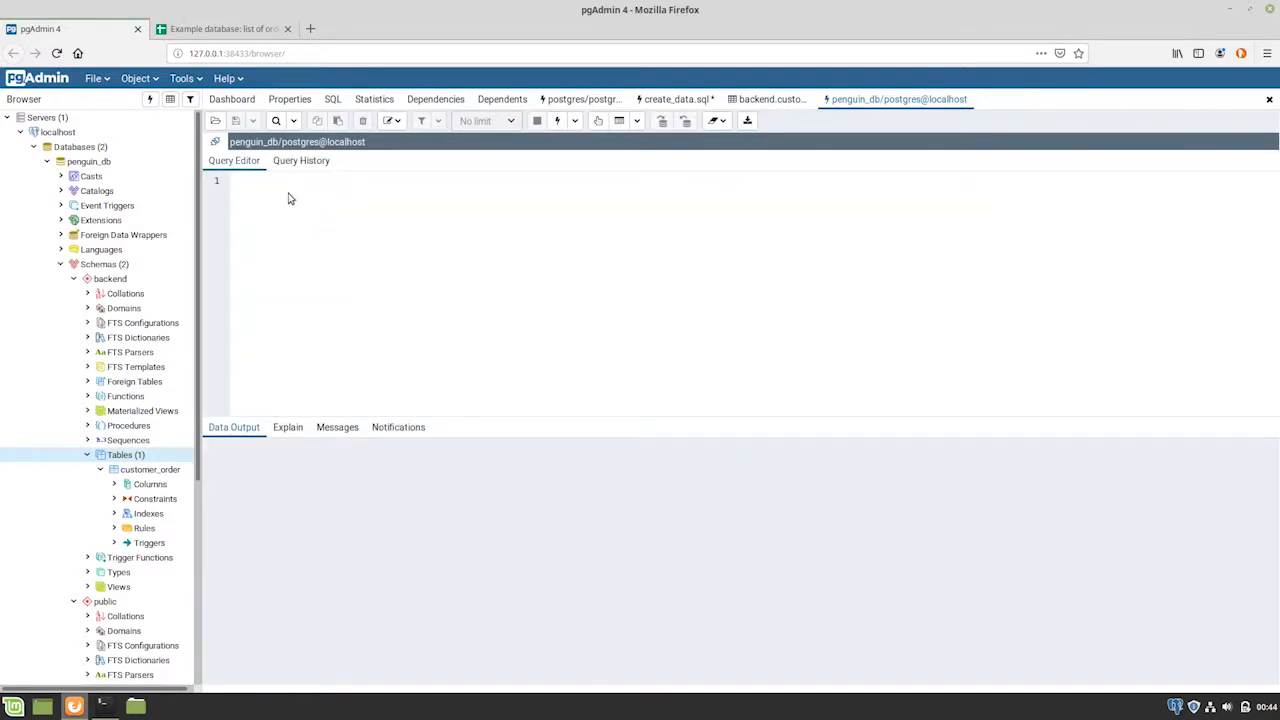
text(SELECT * FROM backend.customer_order)
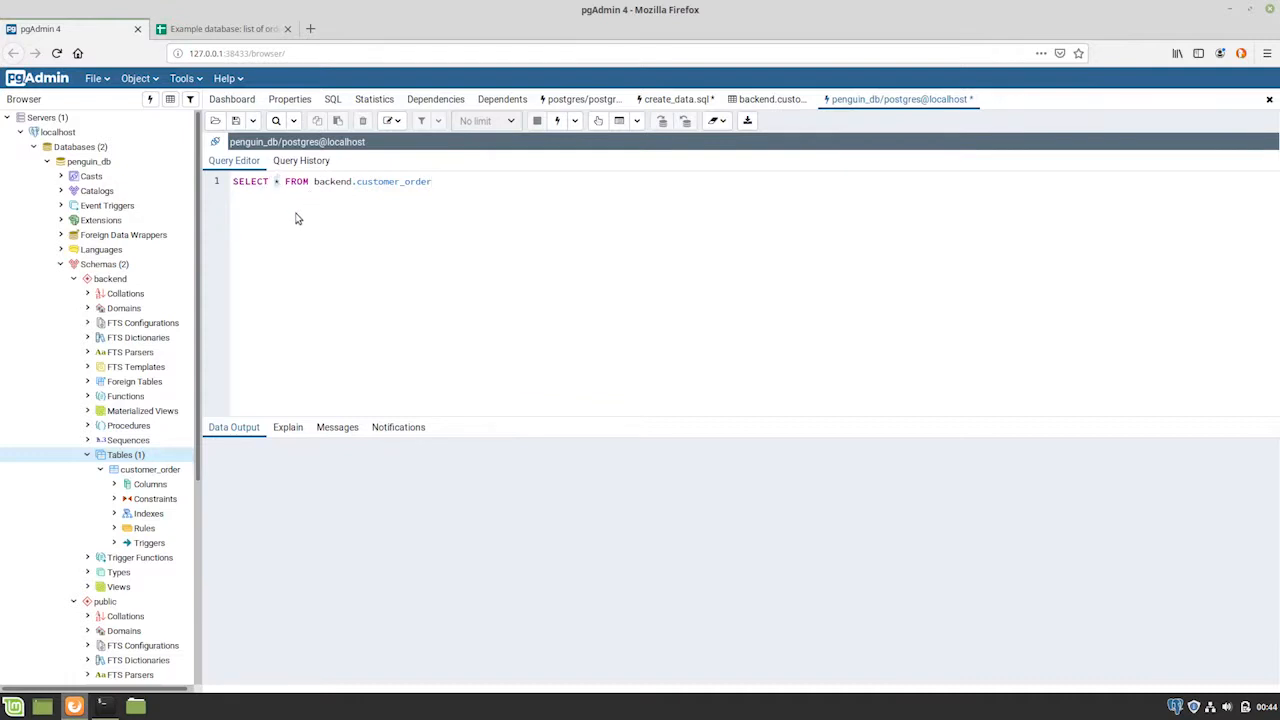
double_click(296, 181)
drag(319, 181, 440, 182)
click(450, 182)
key(F5)
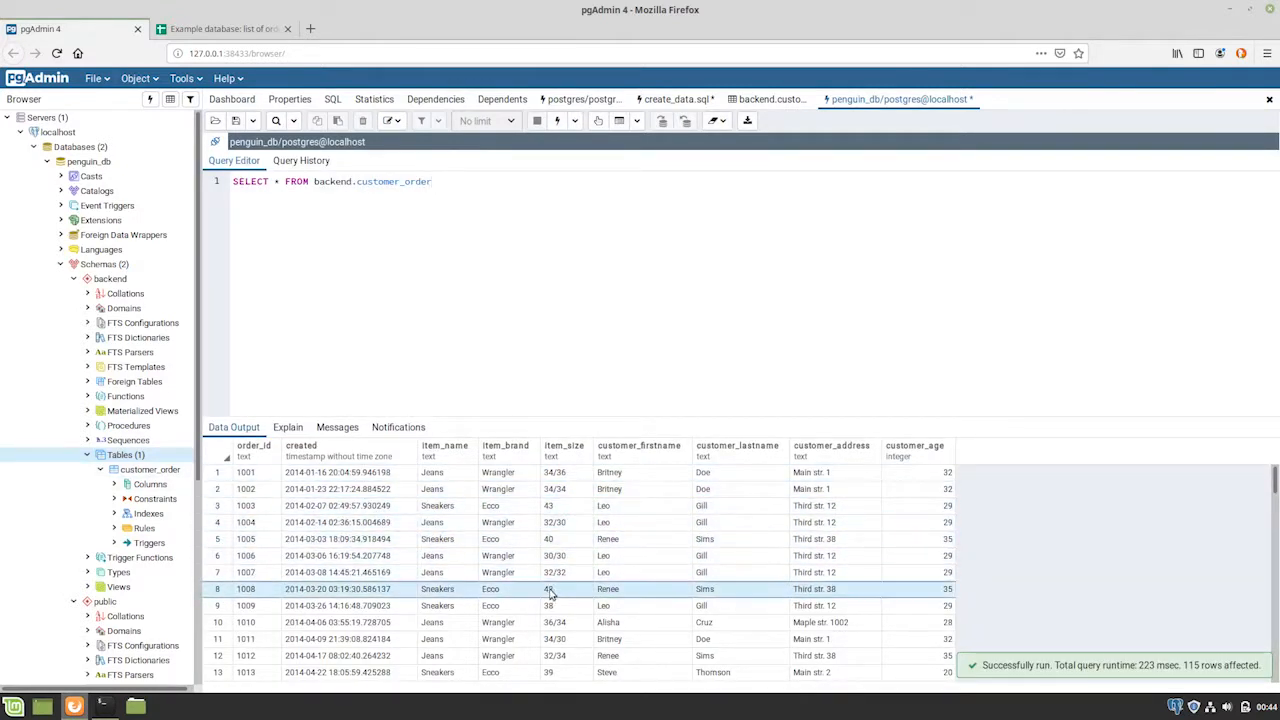
Step: Add a WHERE line limiting customer_lastname to the sample customer's last name, run the query and highlight the filtered column name
click(463, 191)
key(Return)
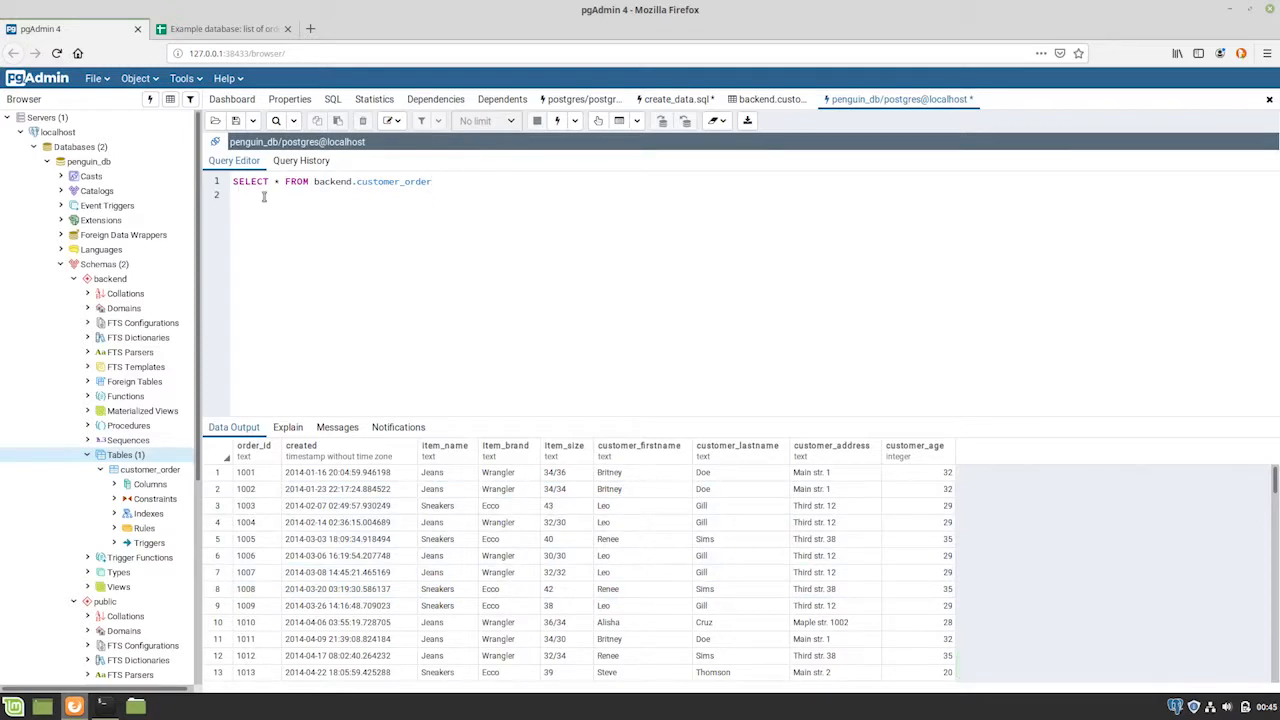
text(WHERE customer_lastname = 'Doe)
key(F5)
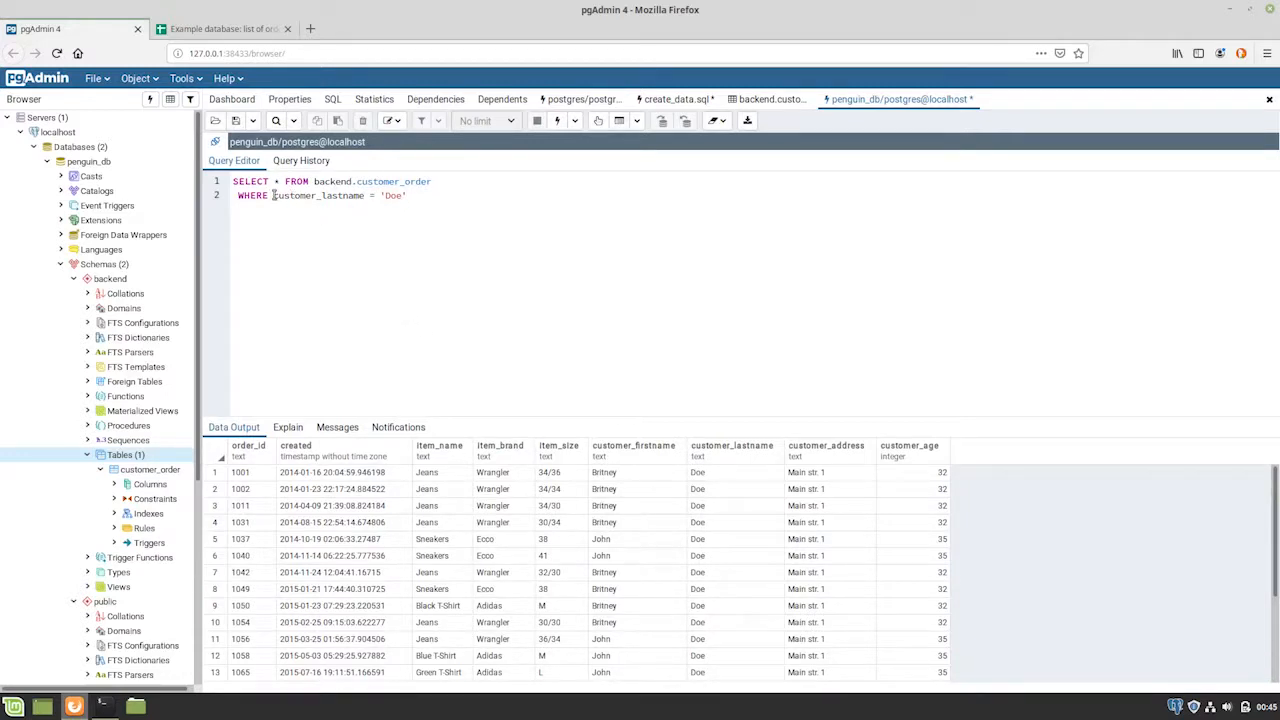
drag(273, 195, 365, 196)
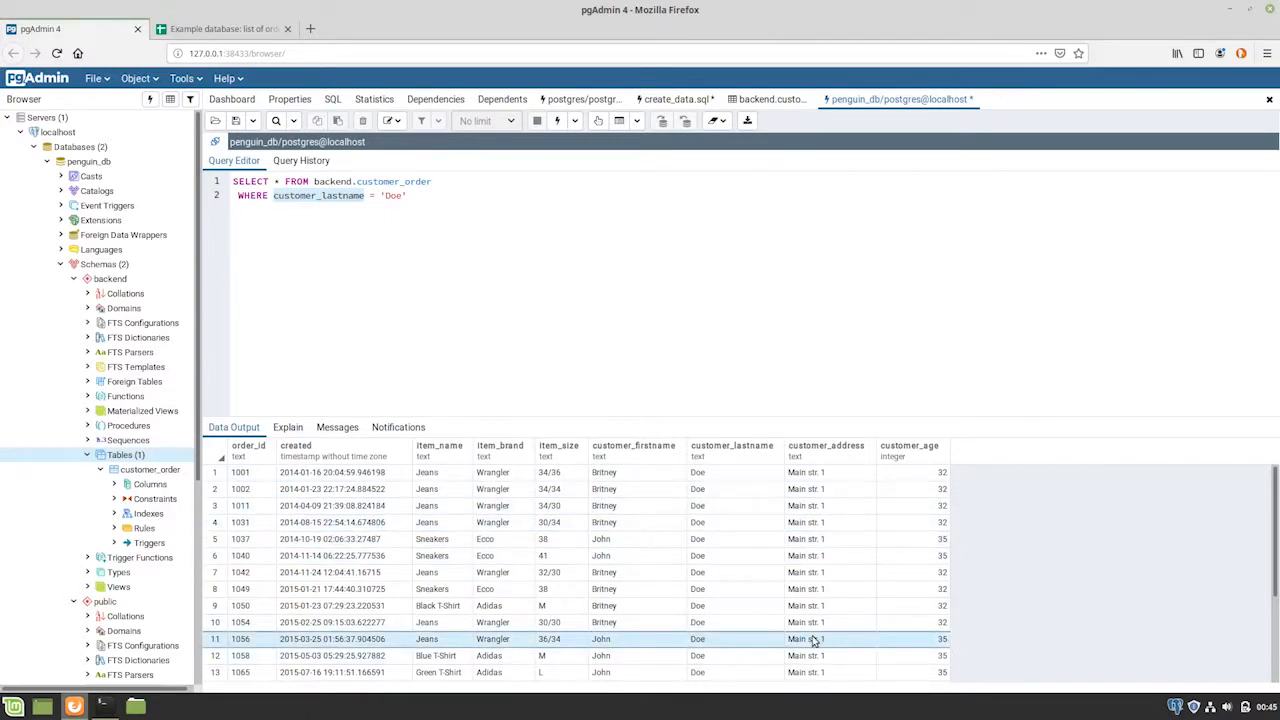
Step: Add the condition AND created > '2016-01-01' on a third line and run the query
click(409, 196)
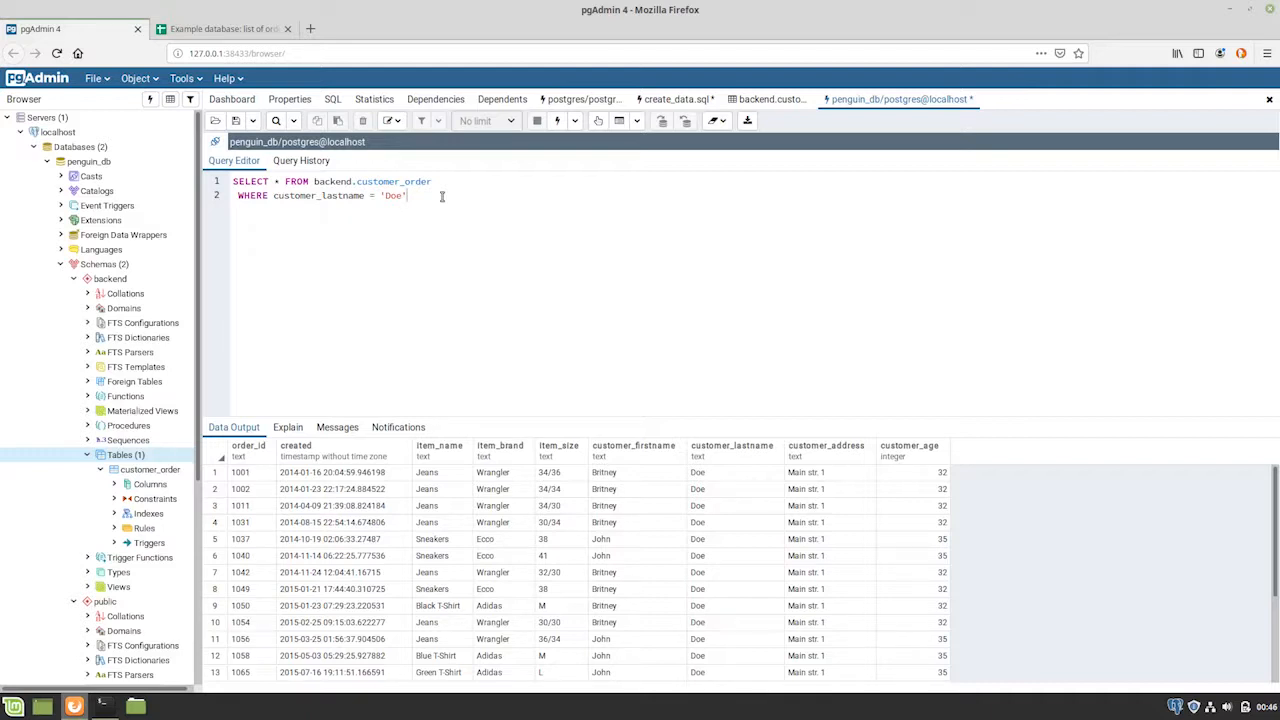
key(Return)
text(AND)
text(created)
text(> '2016-01-01)
key(F5)
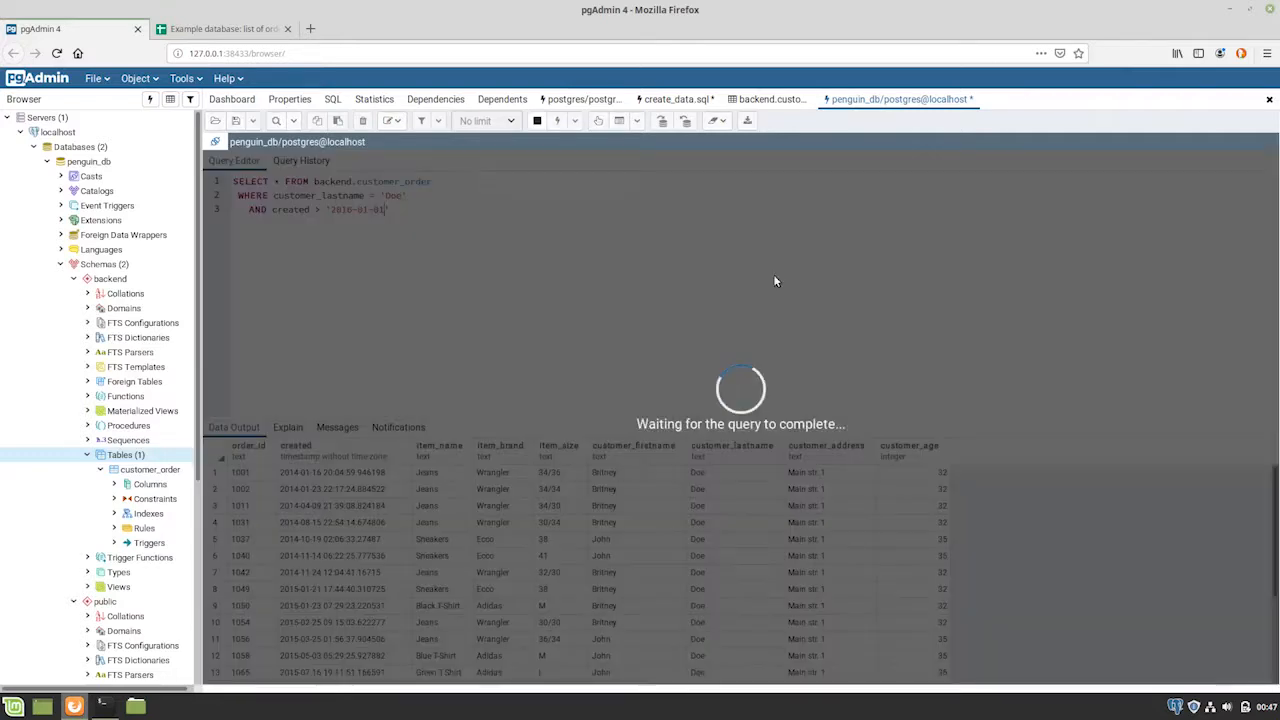